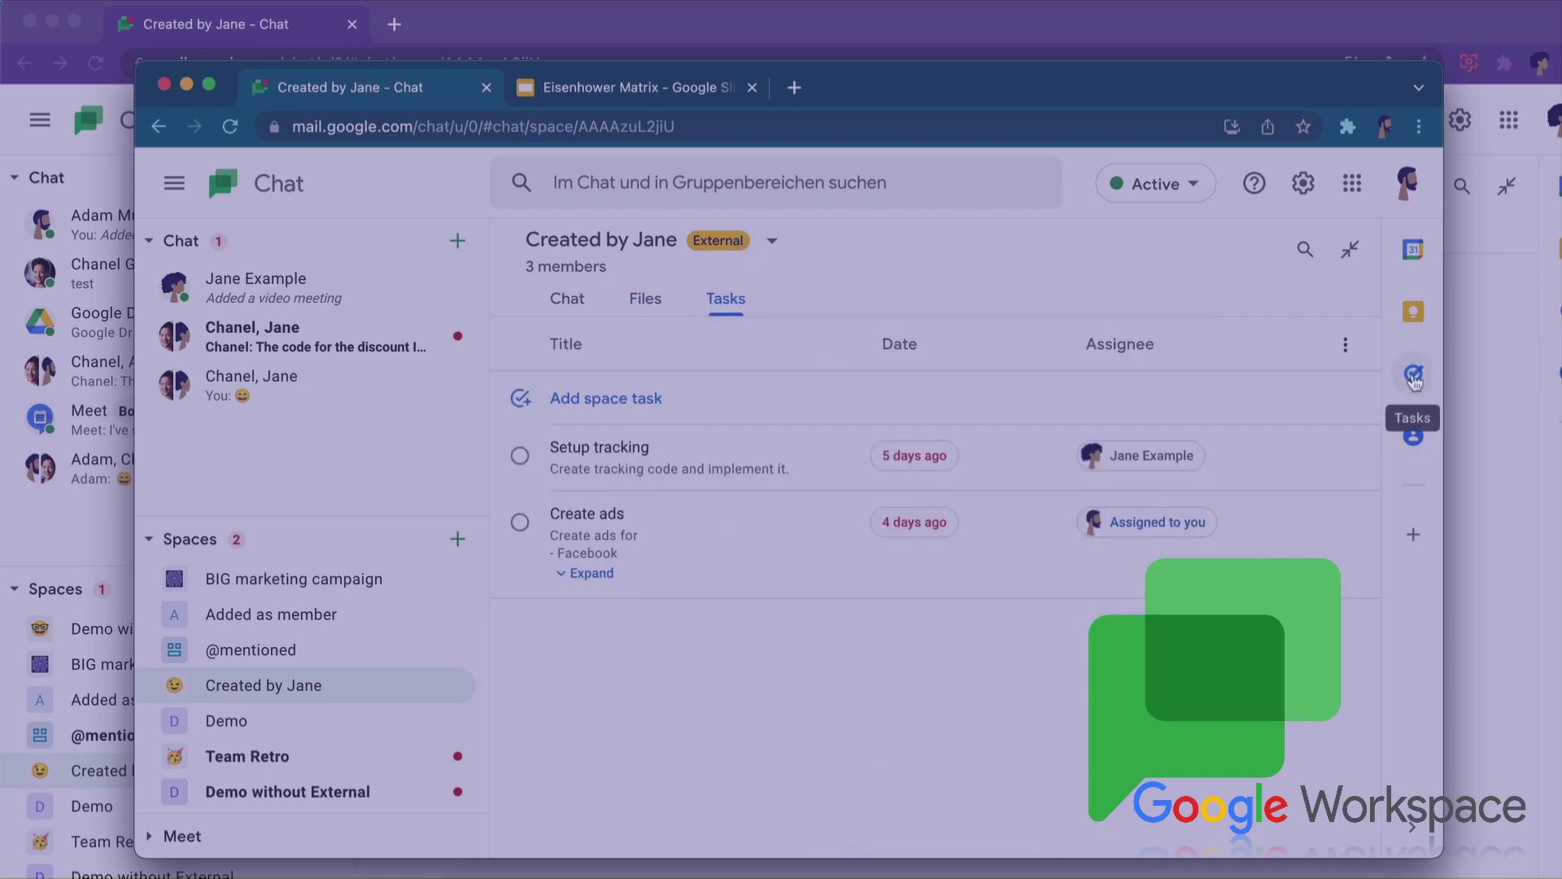
pyautogui.click(1413, 375)
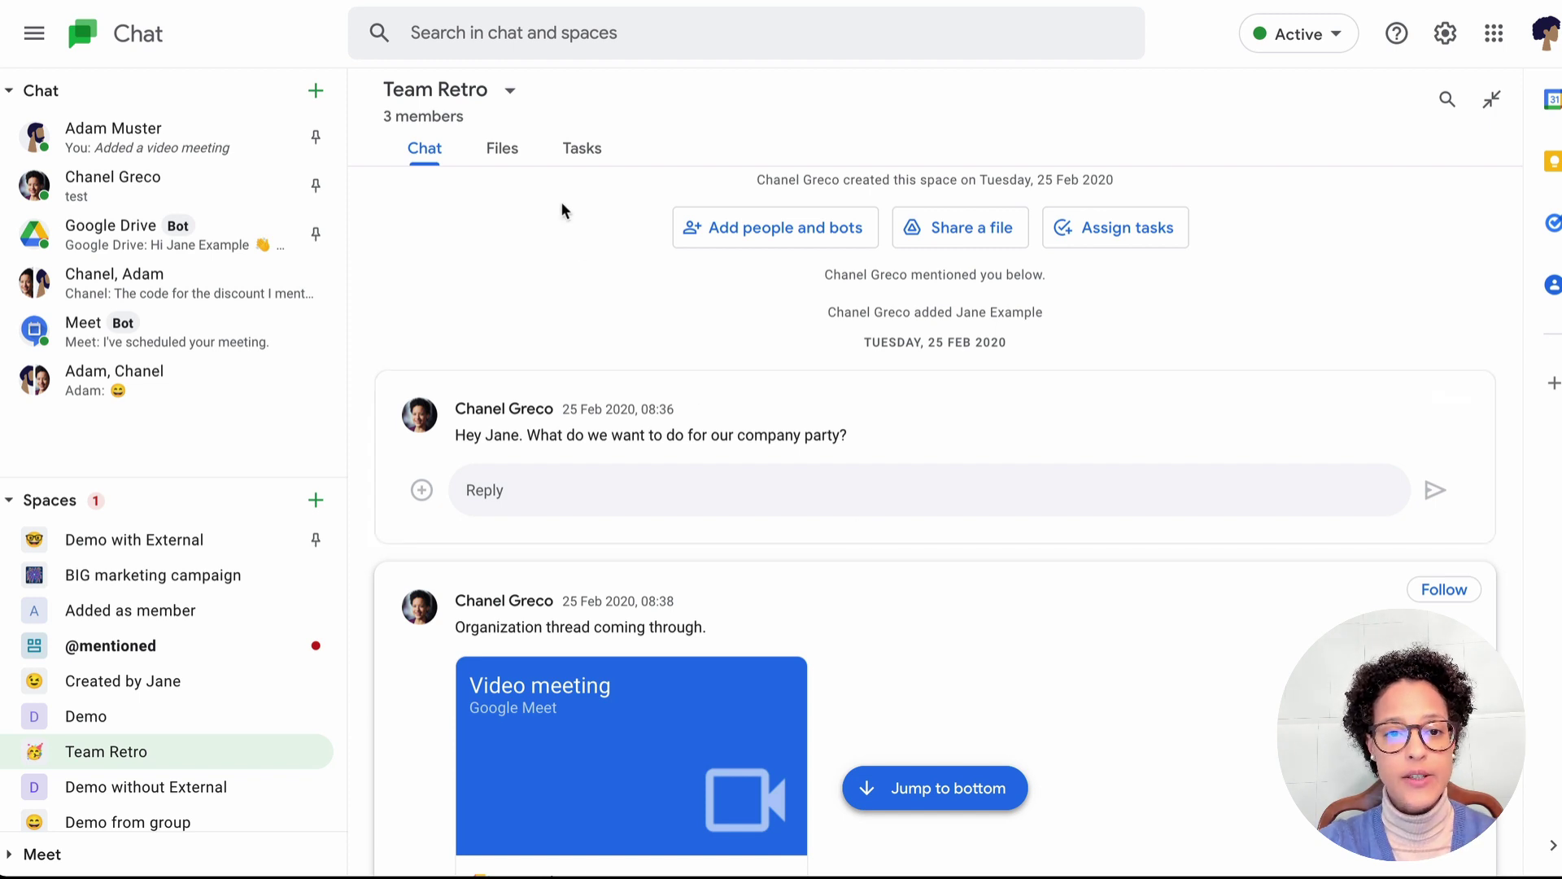
# - Check the management options for the Team Retro space in both its header and its entry in the spaces list
pyautogui.click(511, 96)
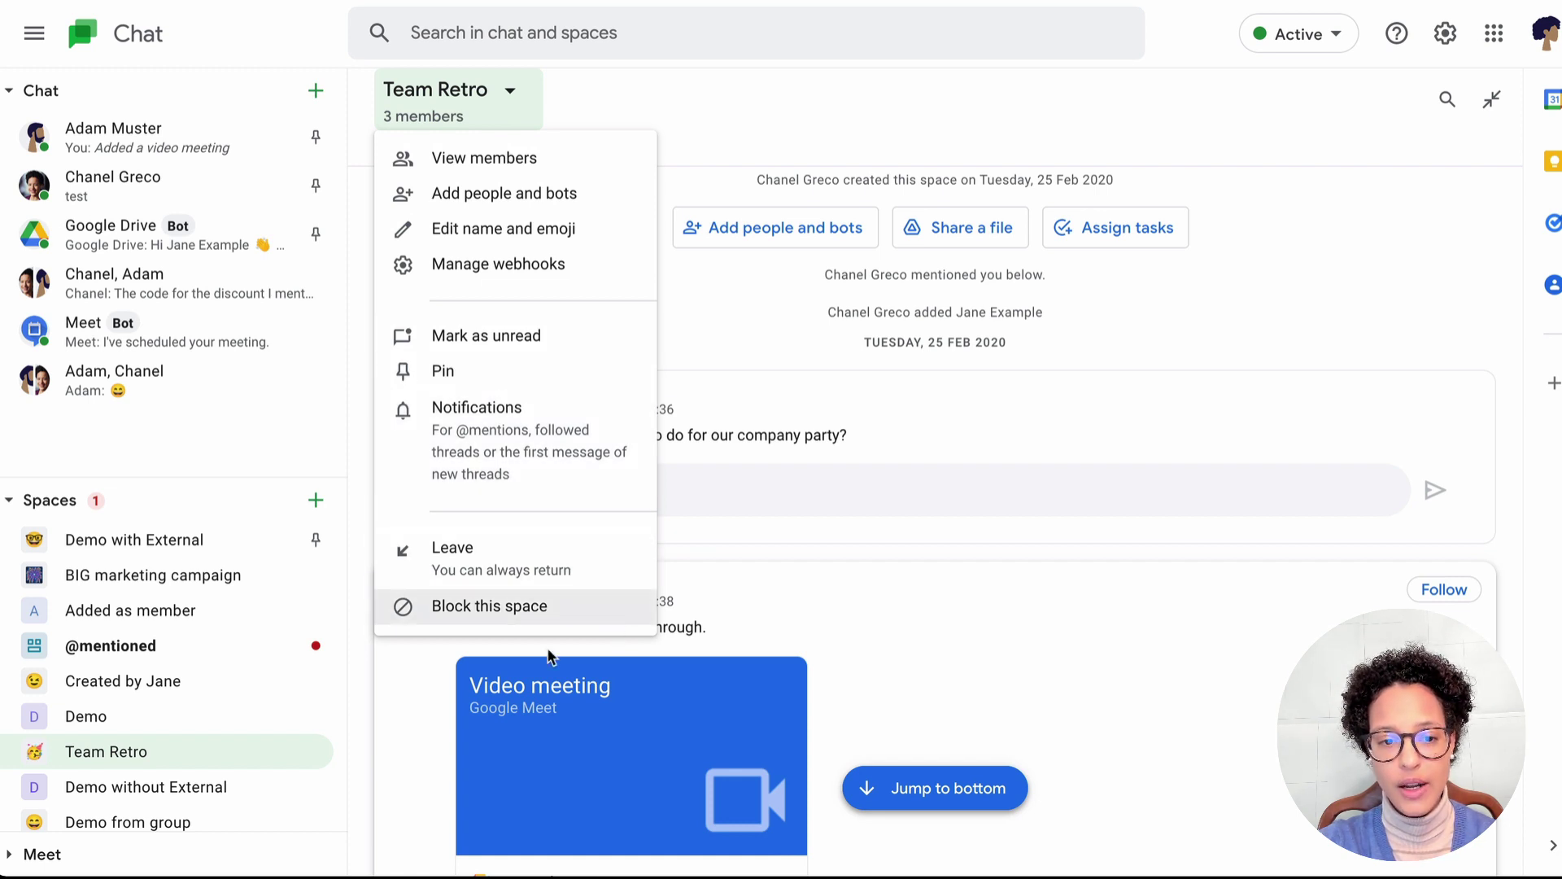
pyautogui.click(314, 751)
pyautogui.click(315, 751)
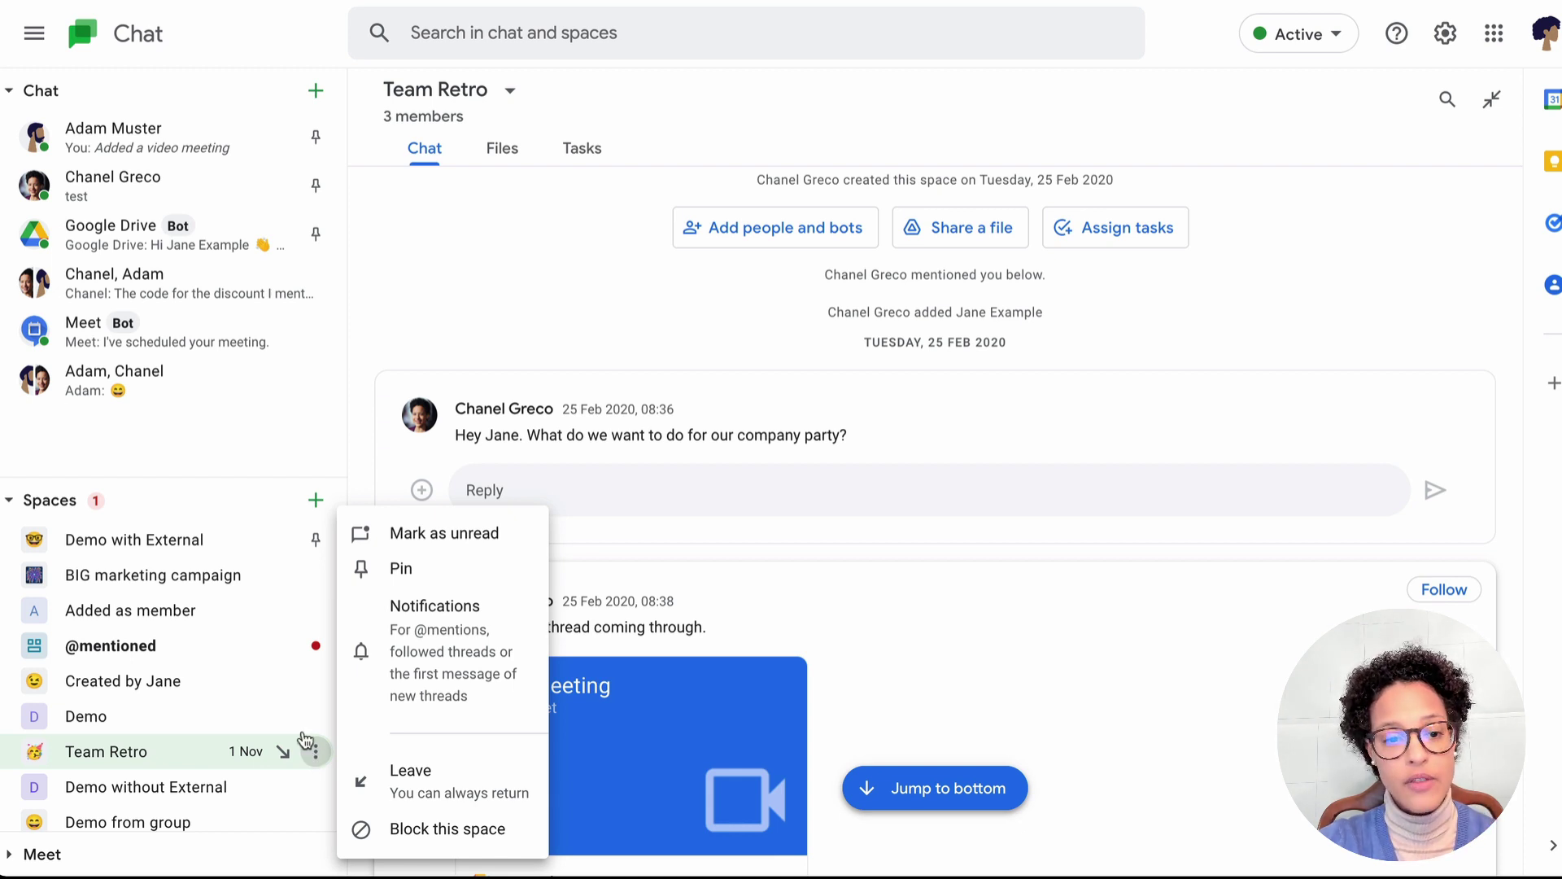
# - Open the external space with the winking emoji and display its management options, including deletion for everyone
pyautogui.click(204, 684)
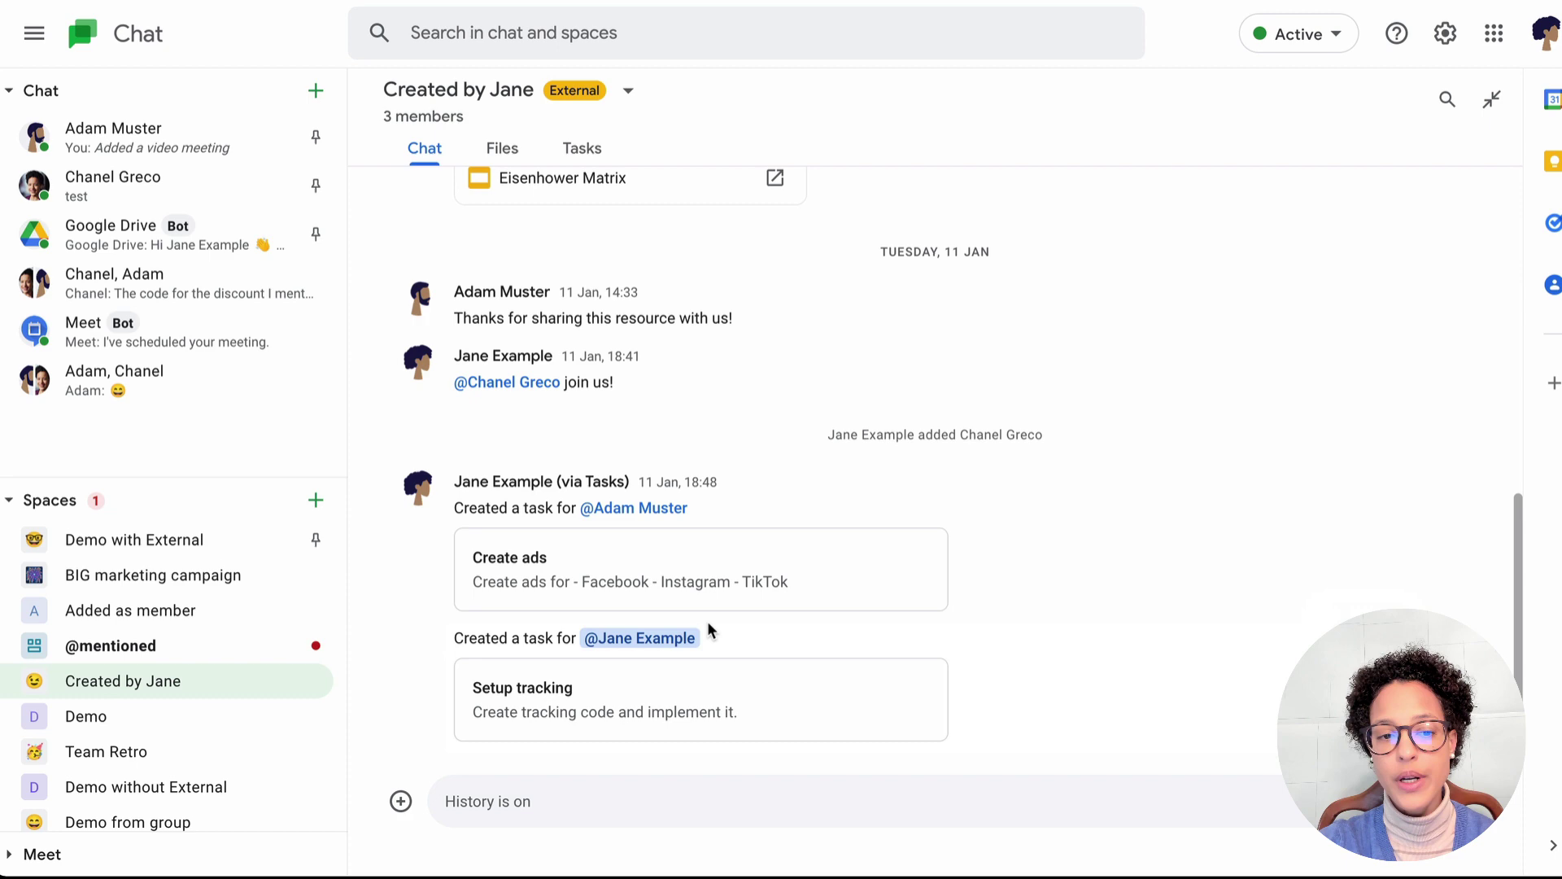
pyautogui.click(625, 94)
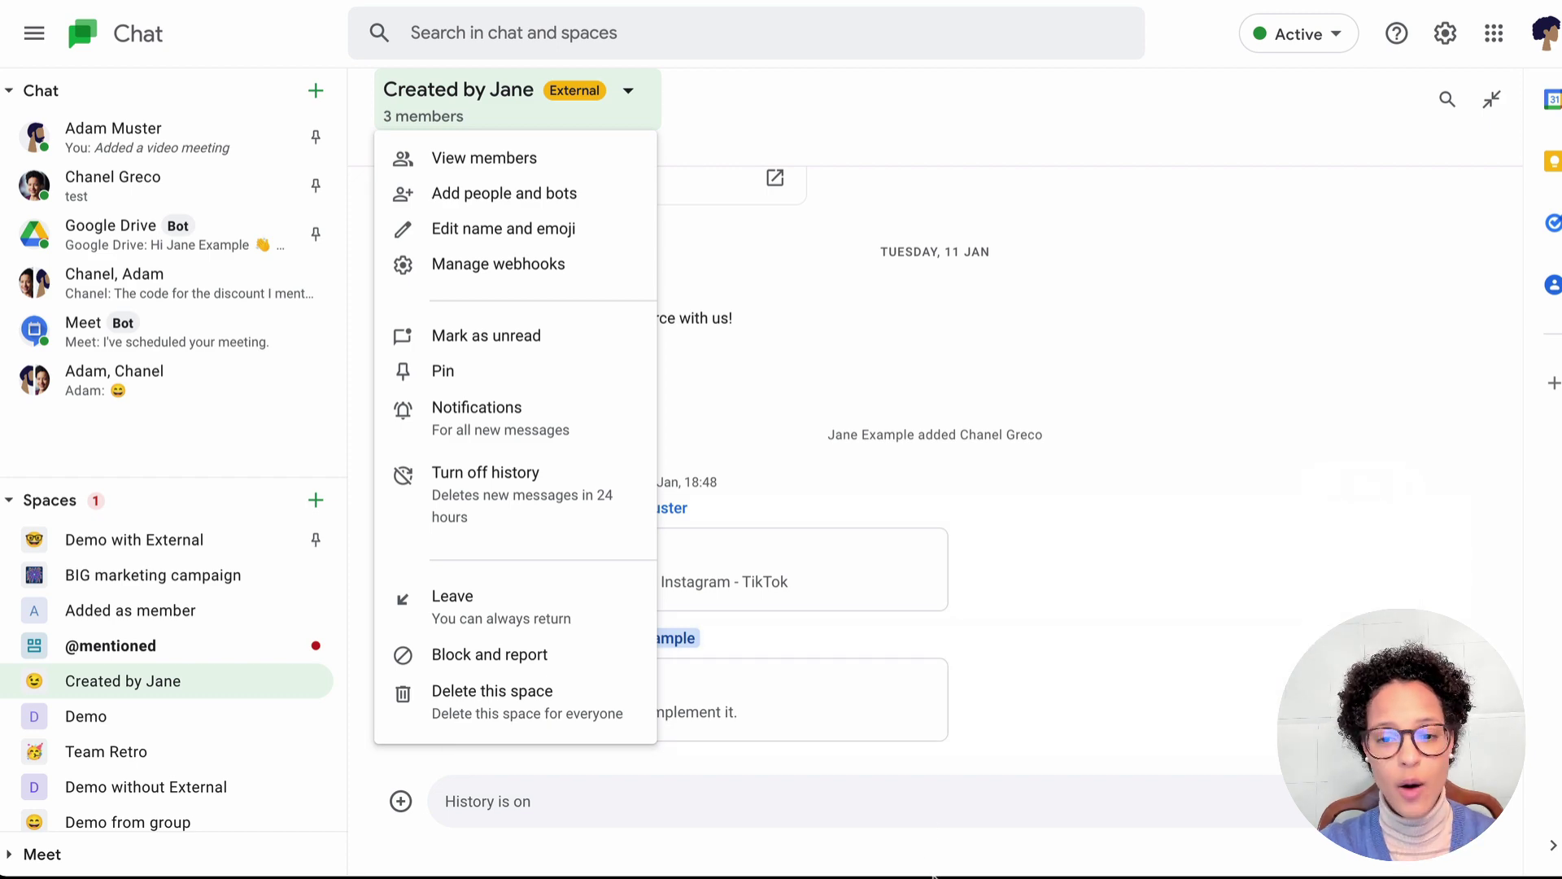
# - Switch to the other member's Chat window, review the space's chat, files and tasks, and show the member's personal task list
pyautogui.moveTo(962, 847)
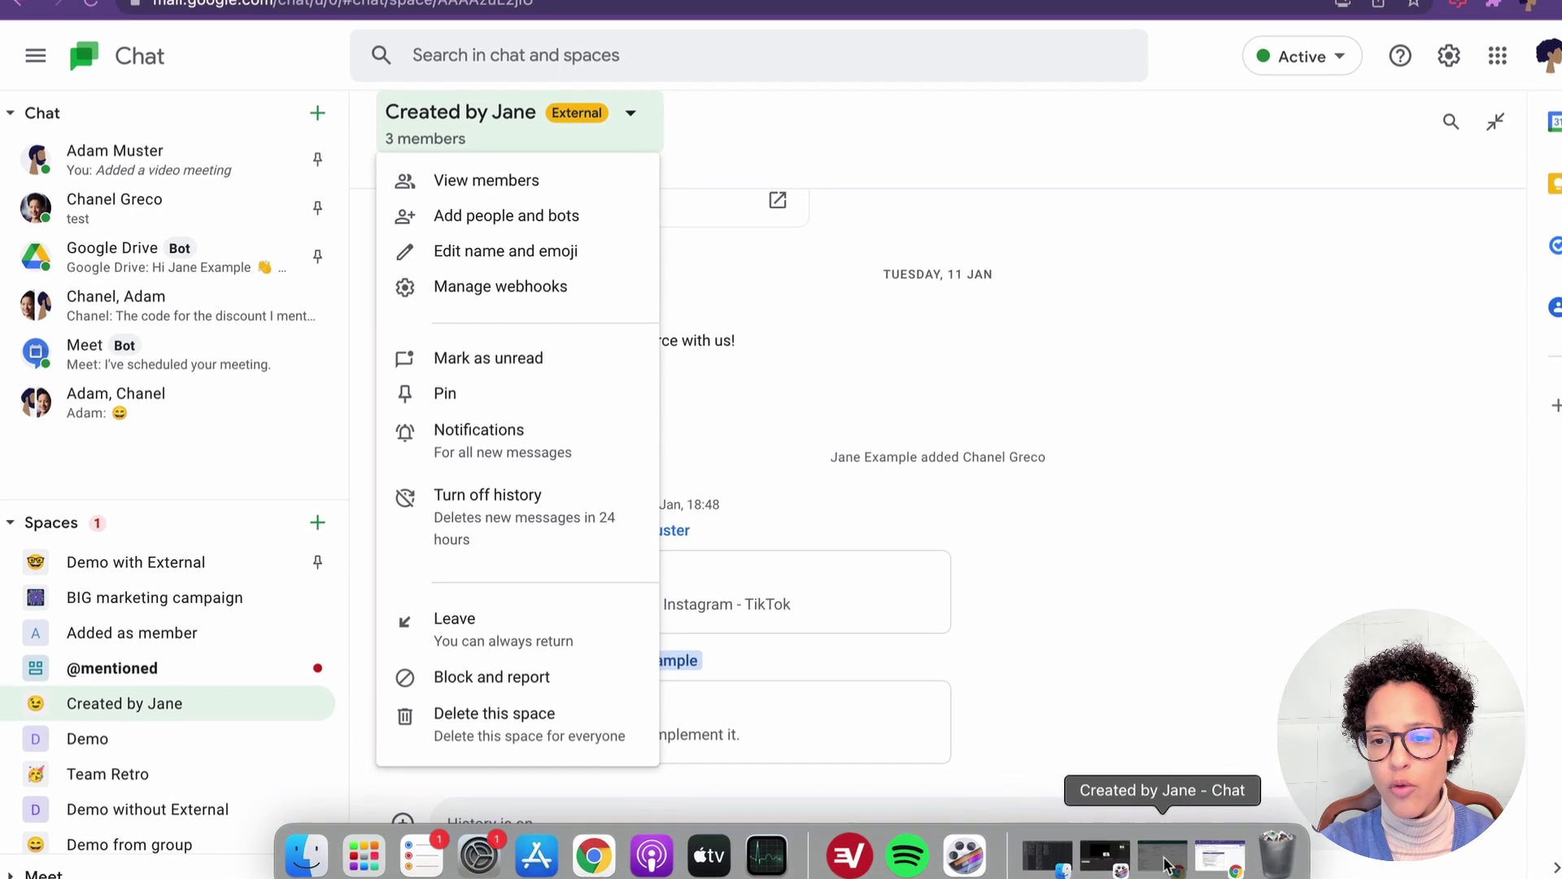
pyautogui.click(1165, 864)
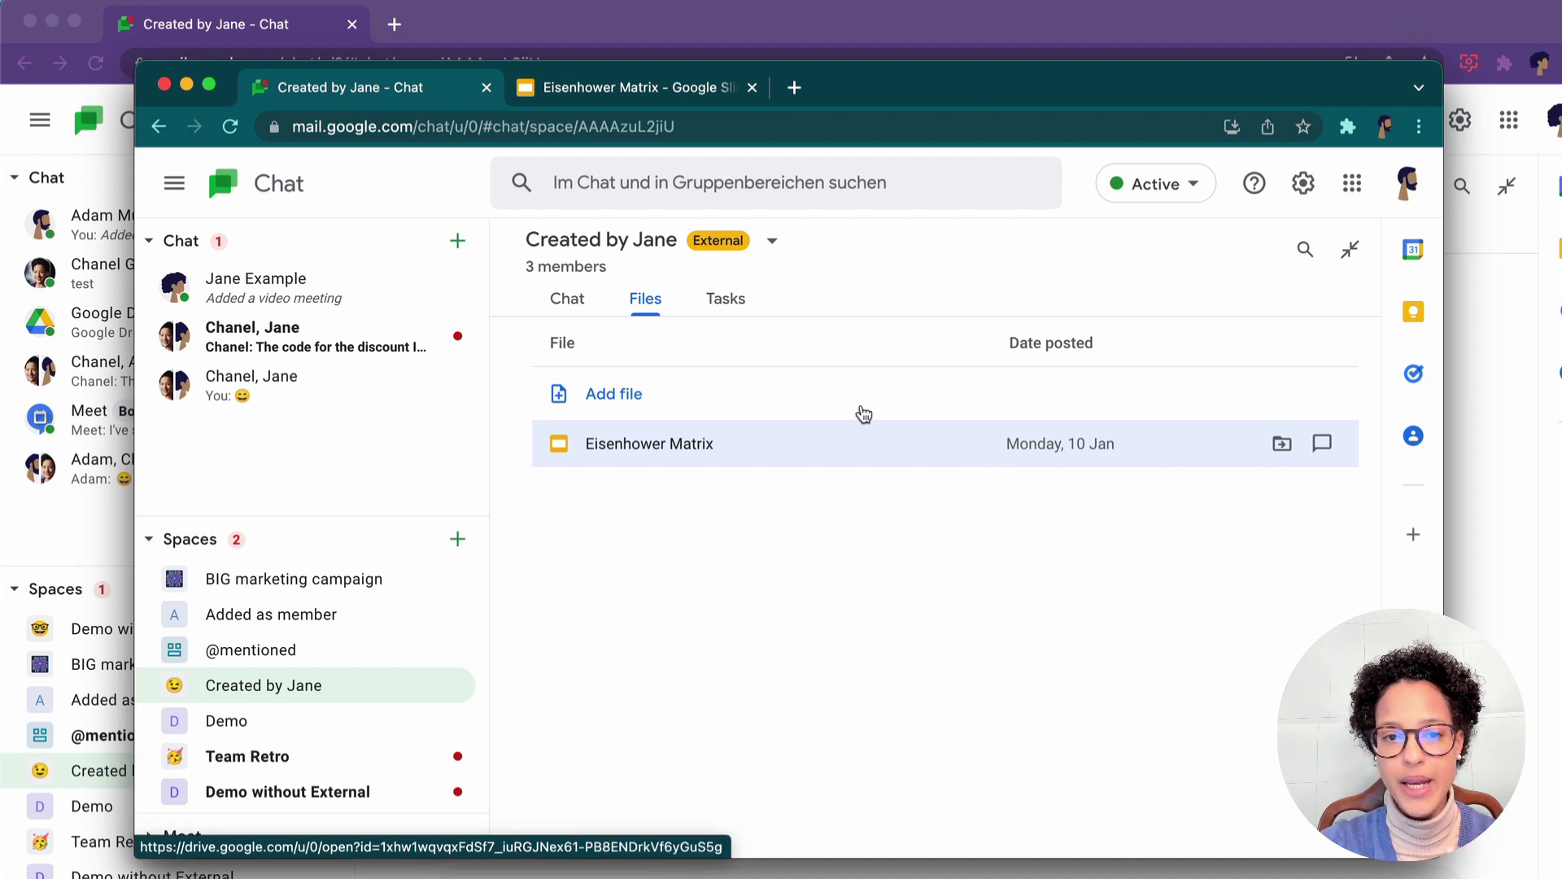
pyautogui.click(600, 301)
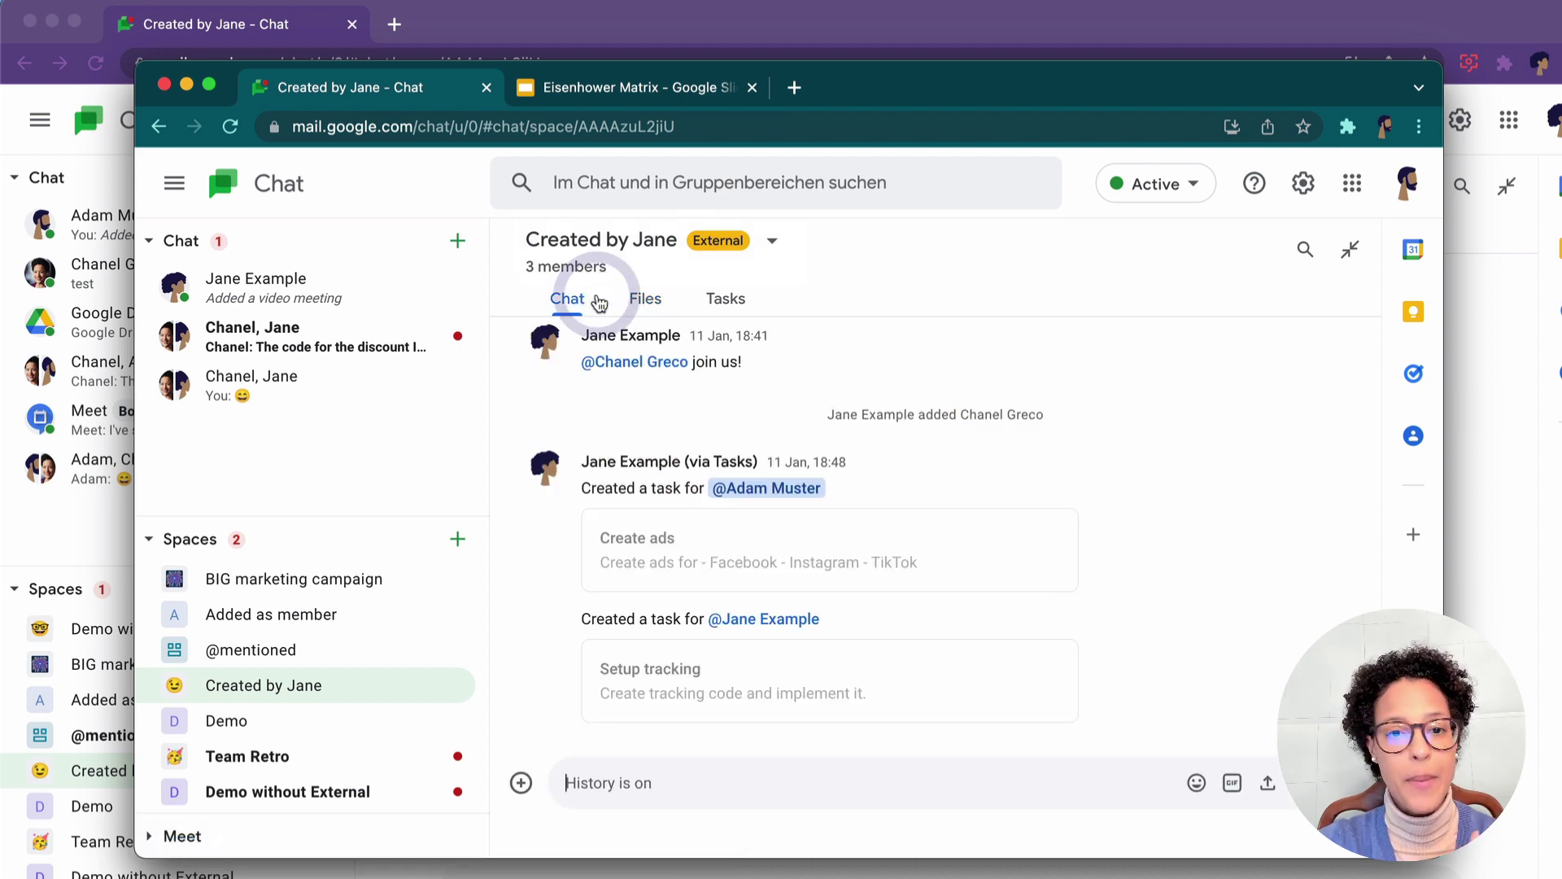
pyautogui.click(646, 299)
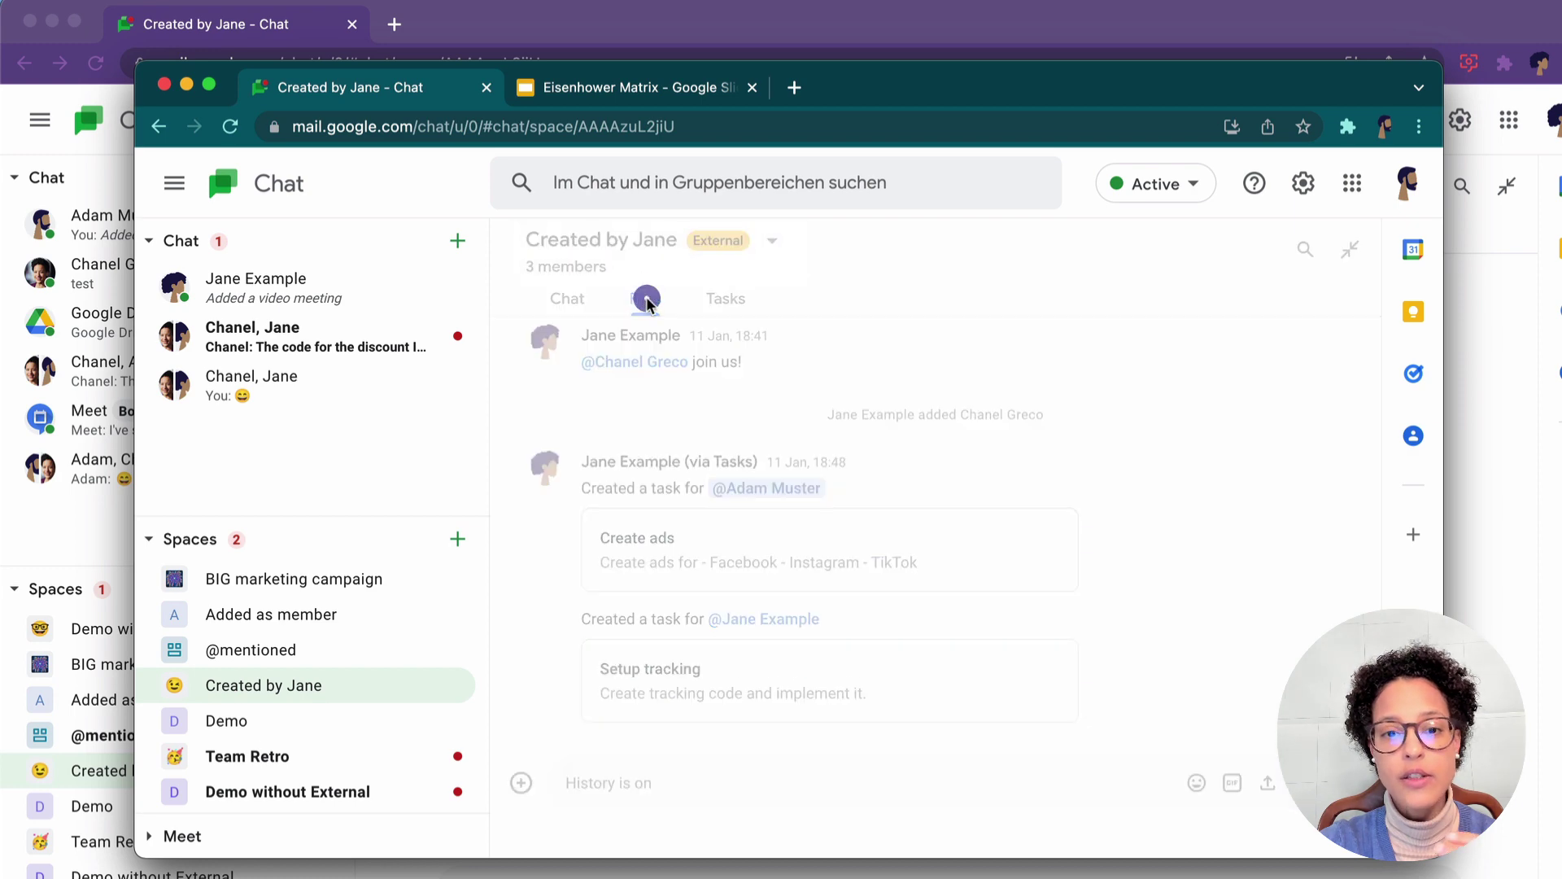
pyautogui.click(733, 298)
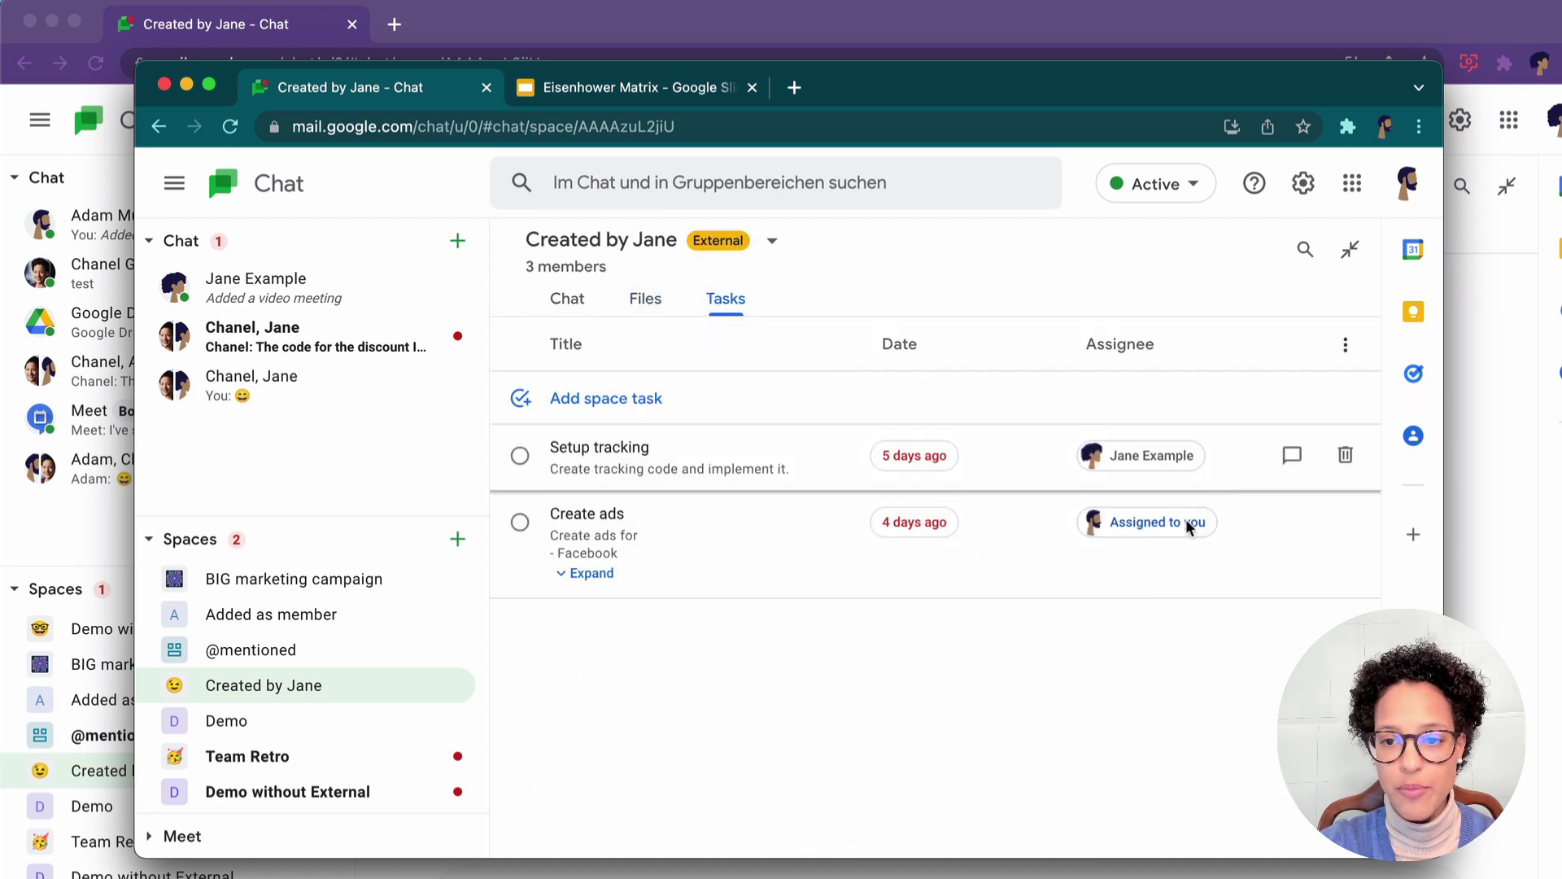
pyautogui.click(1414, 379)
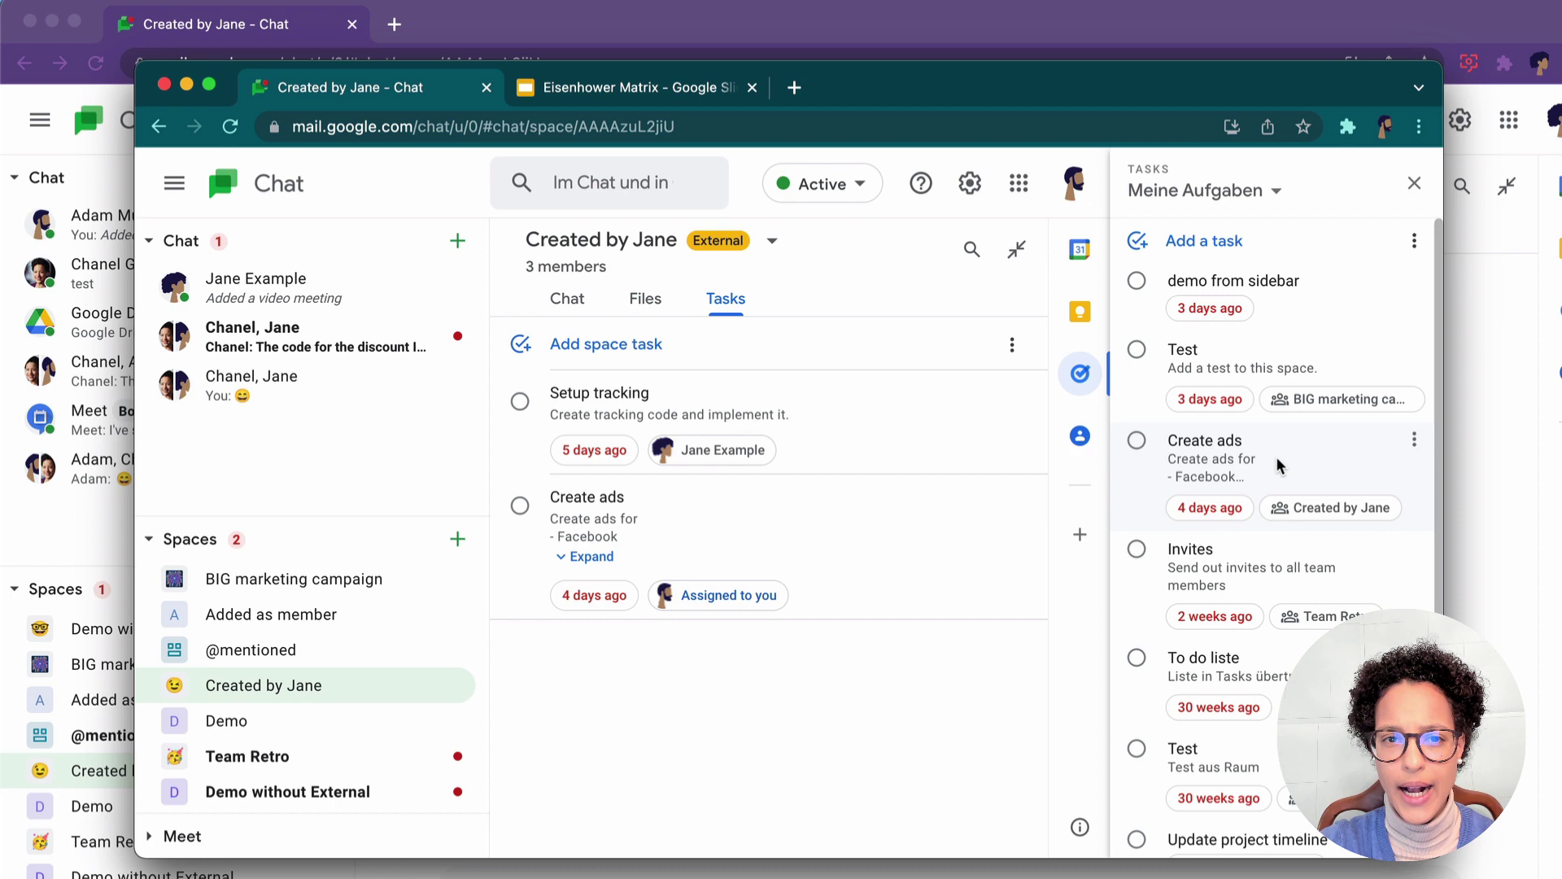
# - Examine who has access to the Eisenhower Matrix presentation in its sharing settings, and close them without changes
pyautogui.click(673, 90)
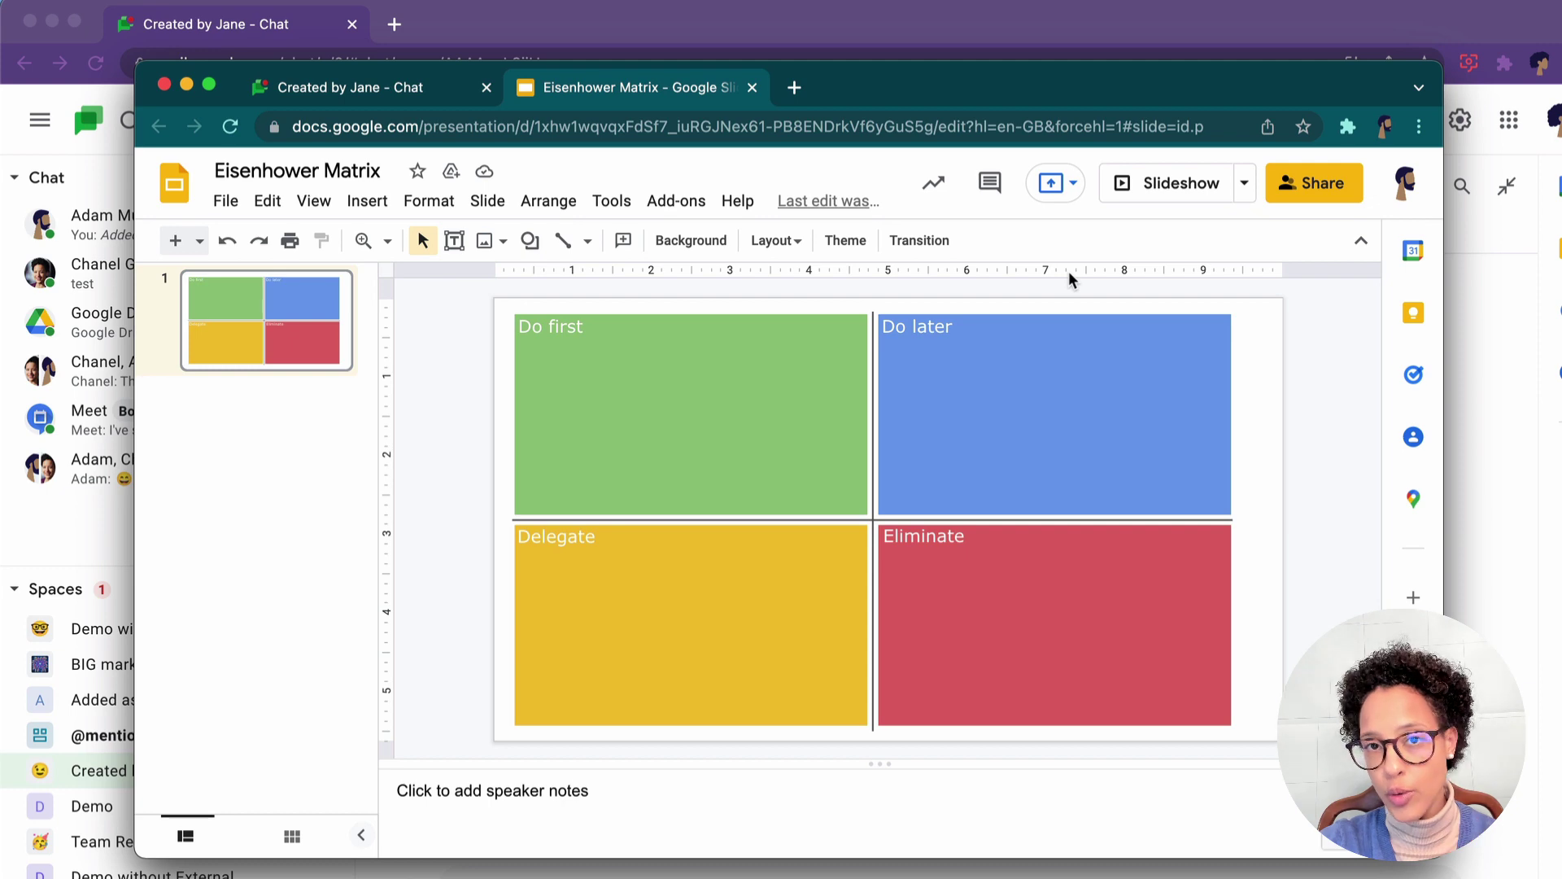
pyautogui.click(1342, 184)
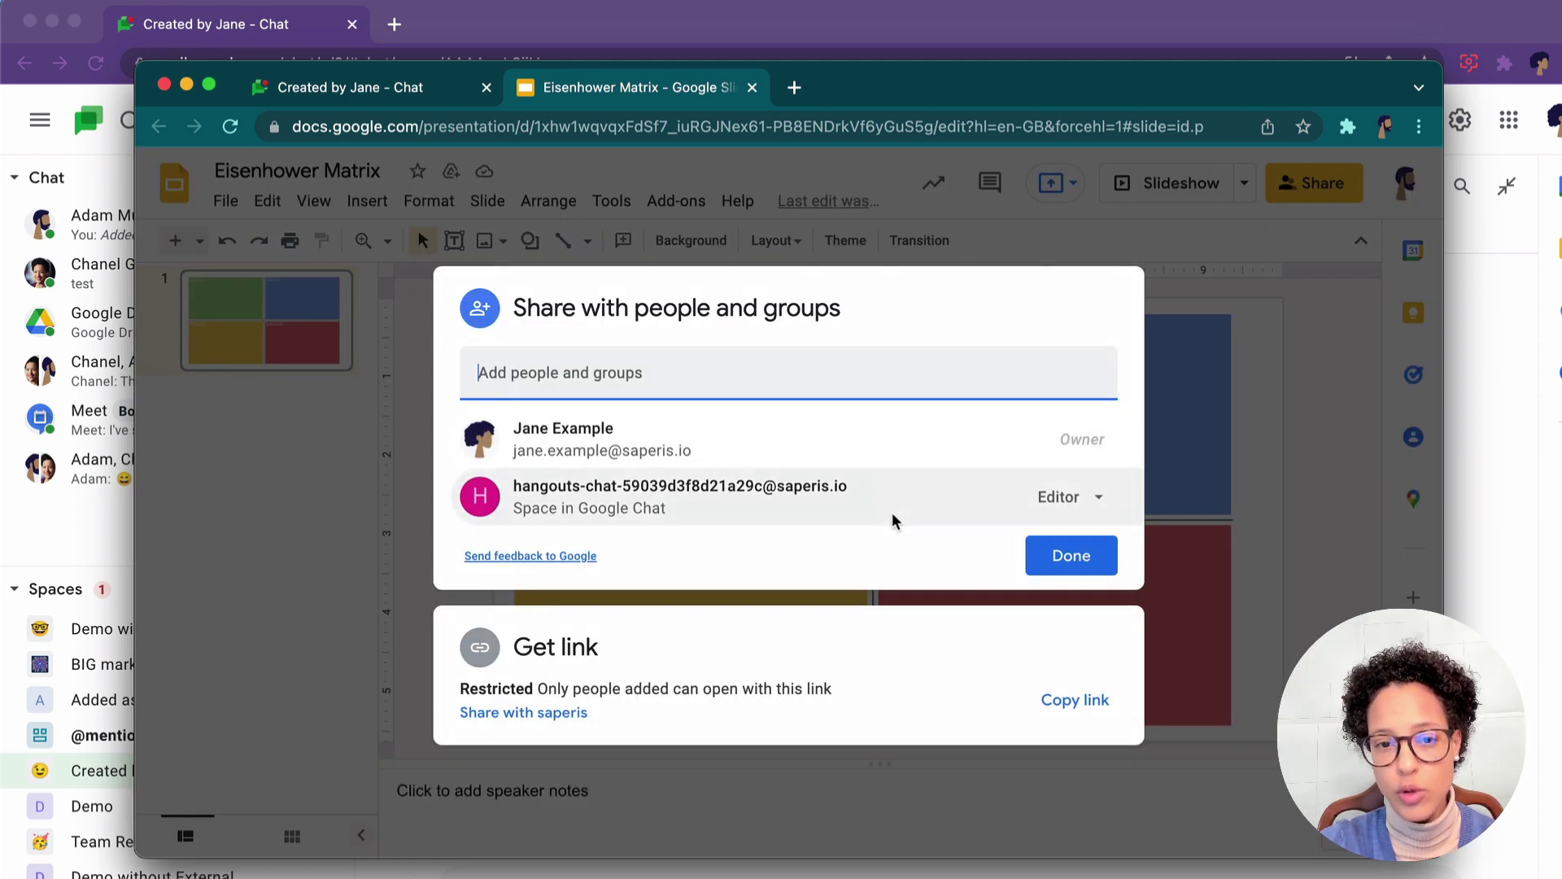
pyautogui.moveTo(891, 511)
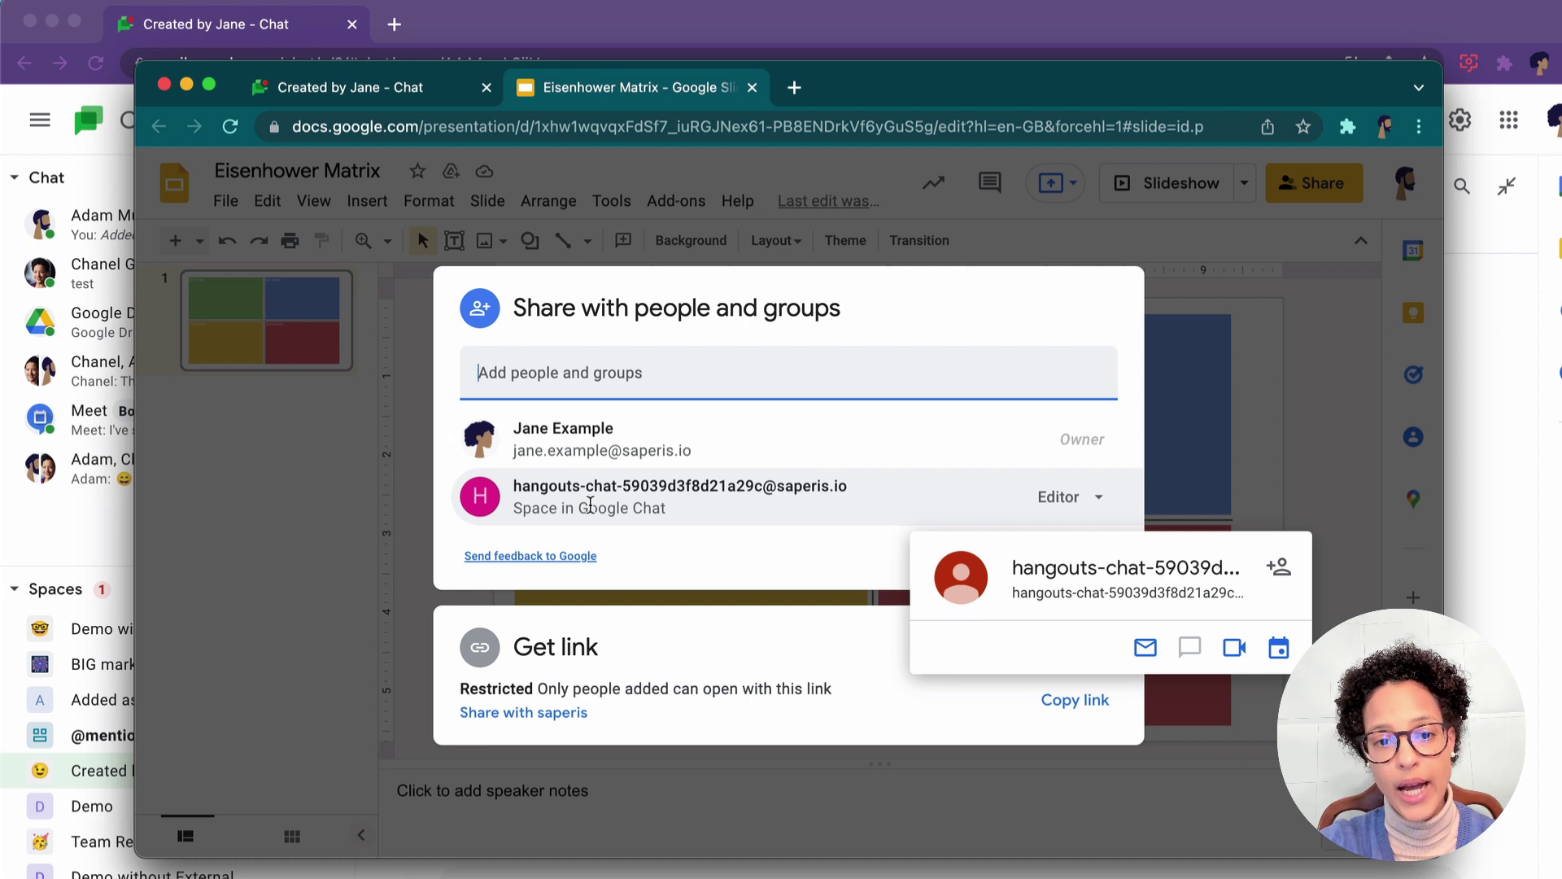
pyautogui.moveTo(661, 517)
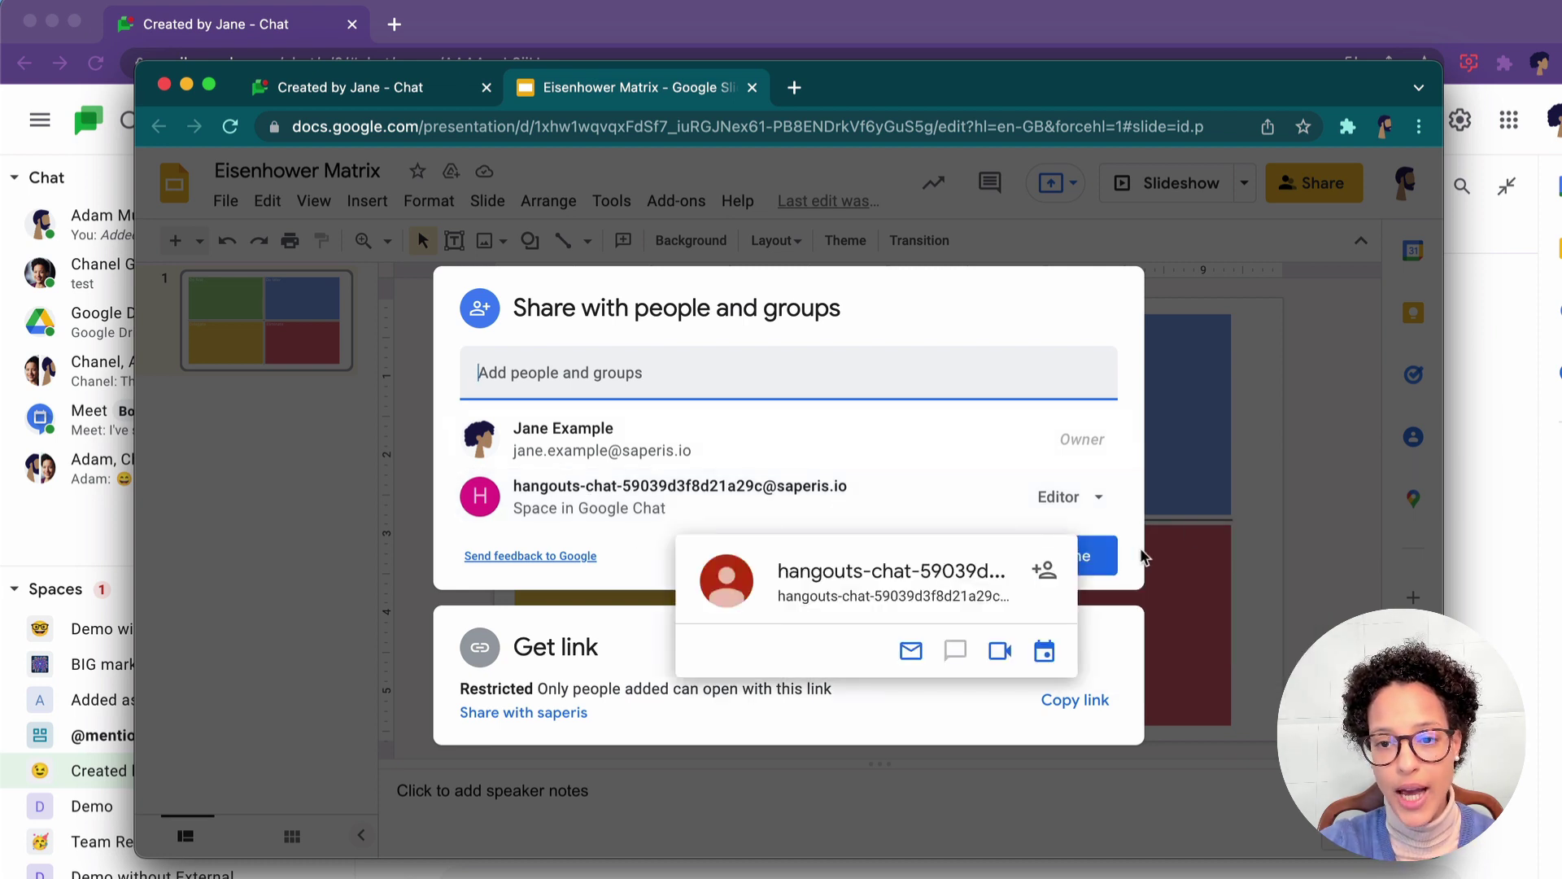
pyautogui.click(1107, 564)
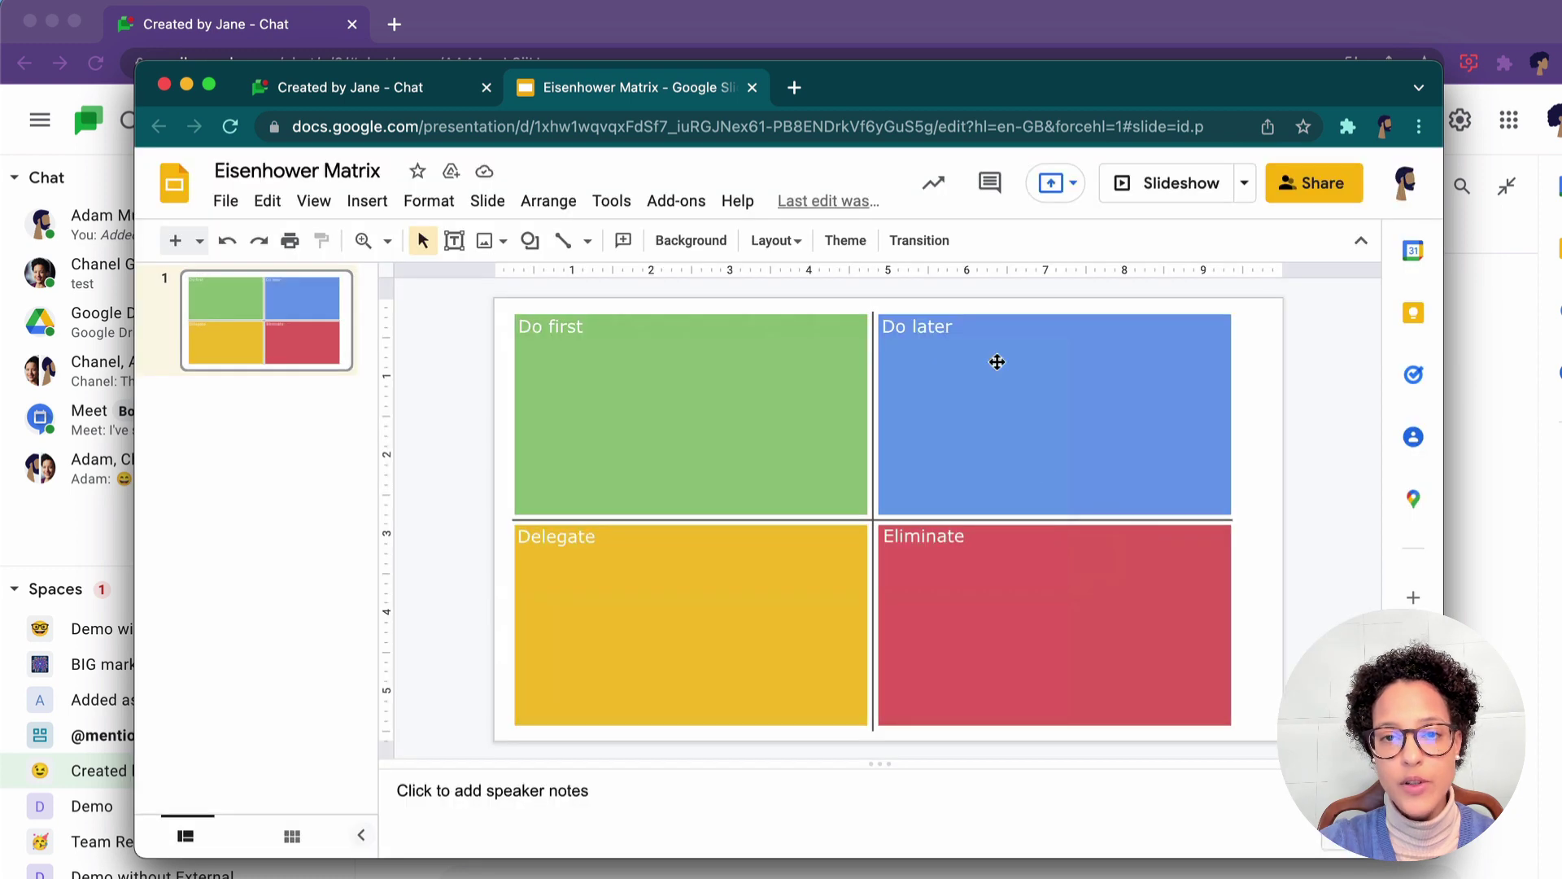
# - Return to the space owner's Chat window and permanently delete the external space with the winking emoji for everyone
pyautogui.click(825, 10)
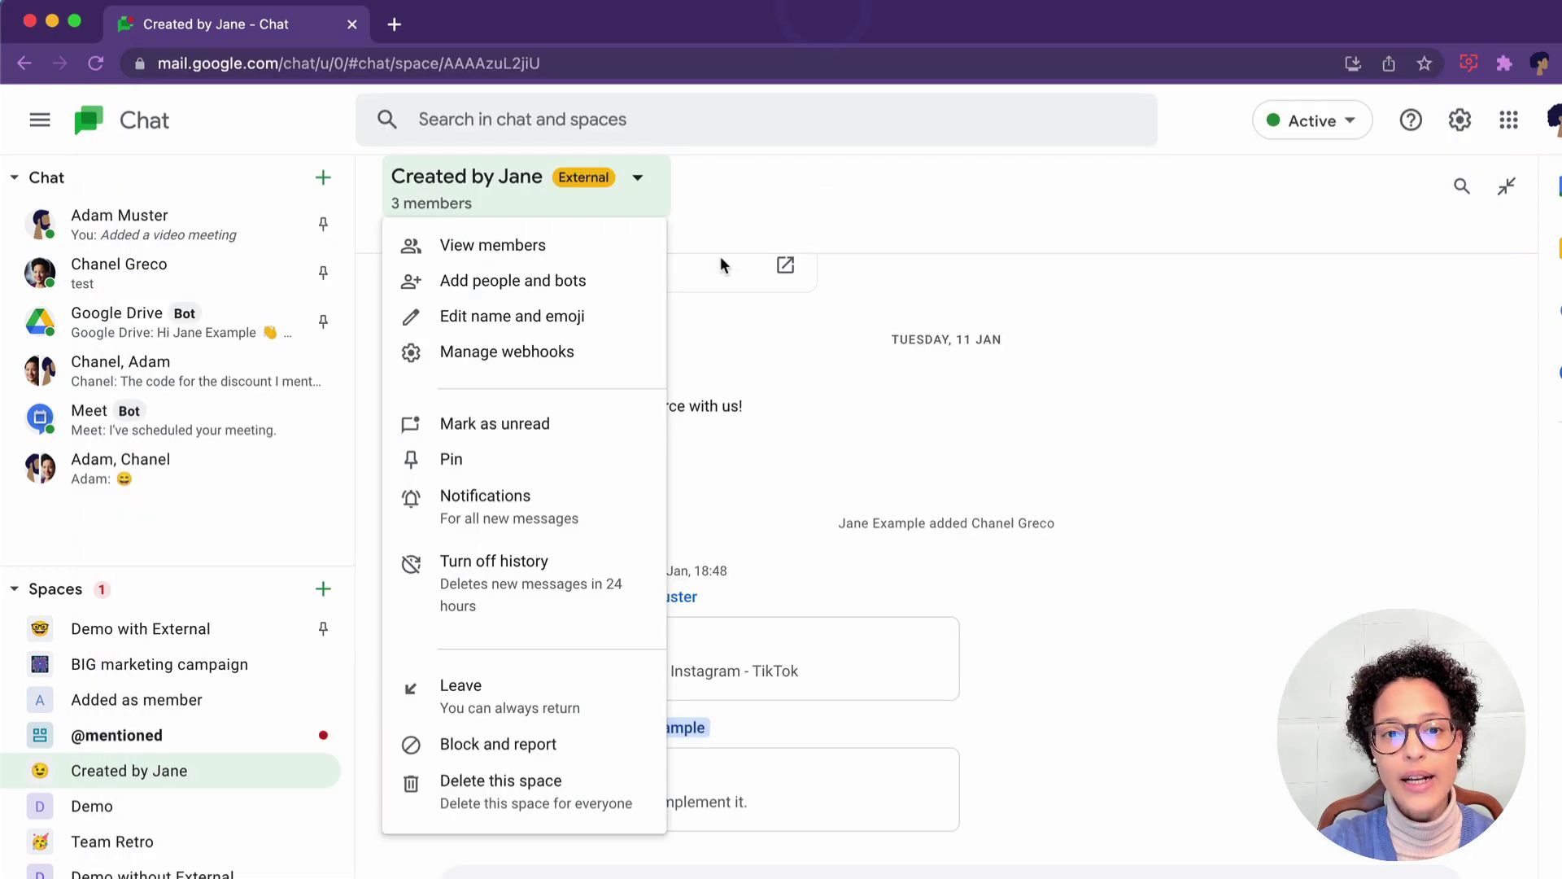
pyautogui.click(576, 785)
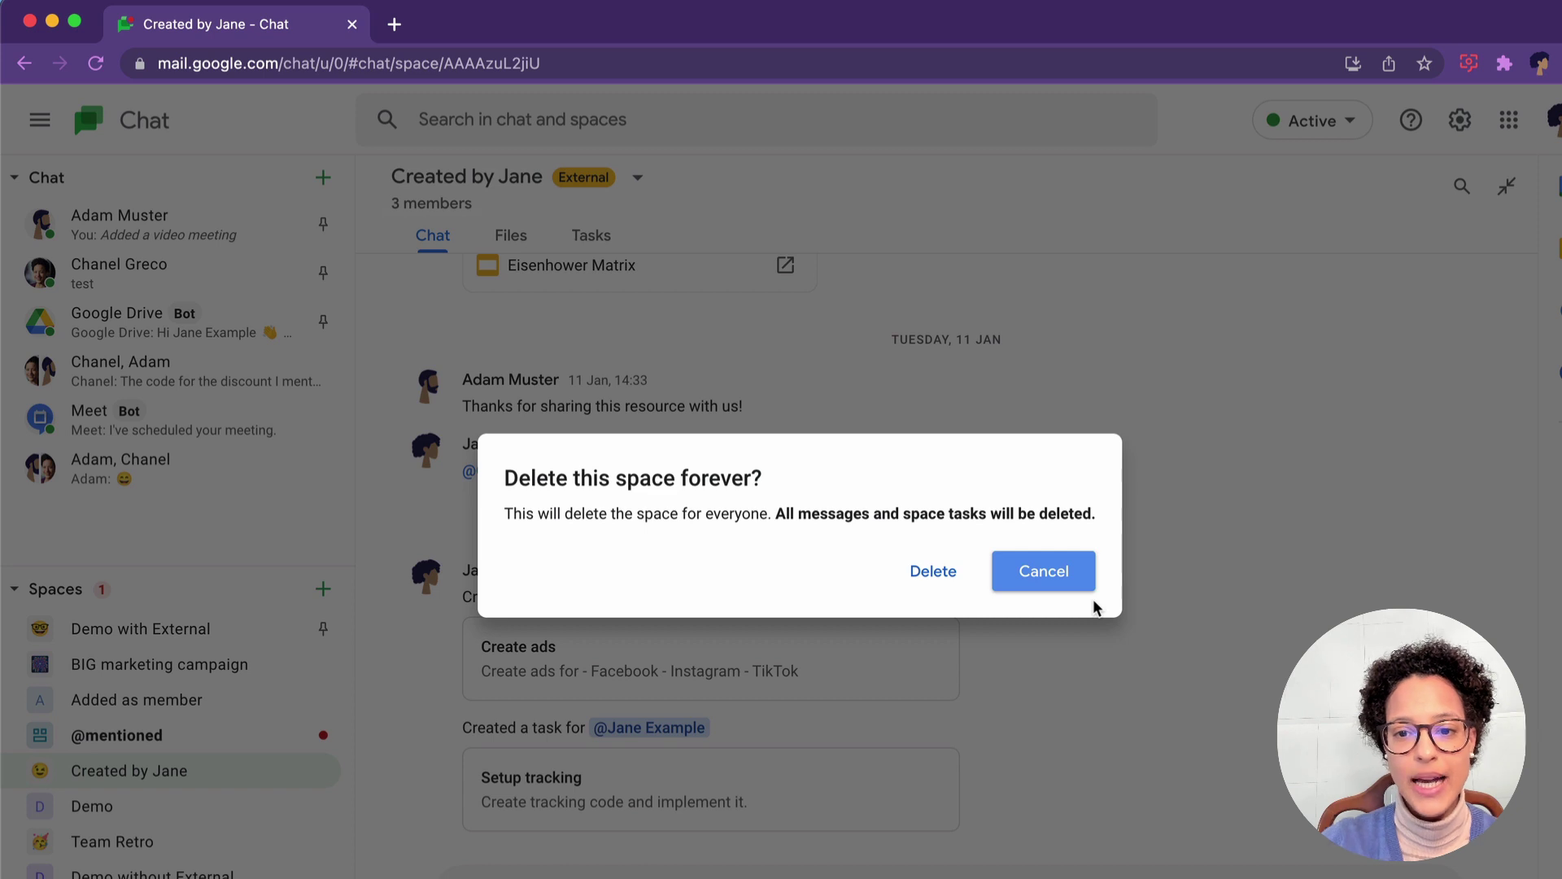
pyautogui.click(1038, 570)
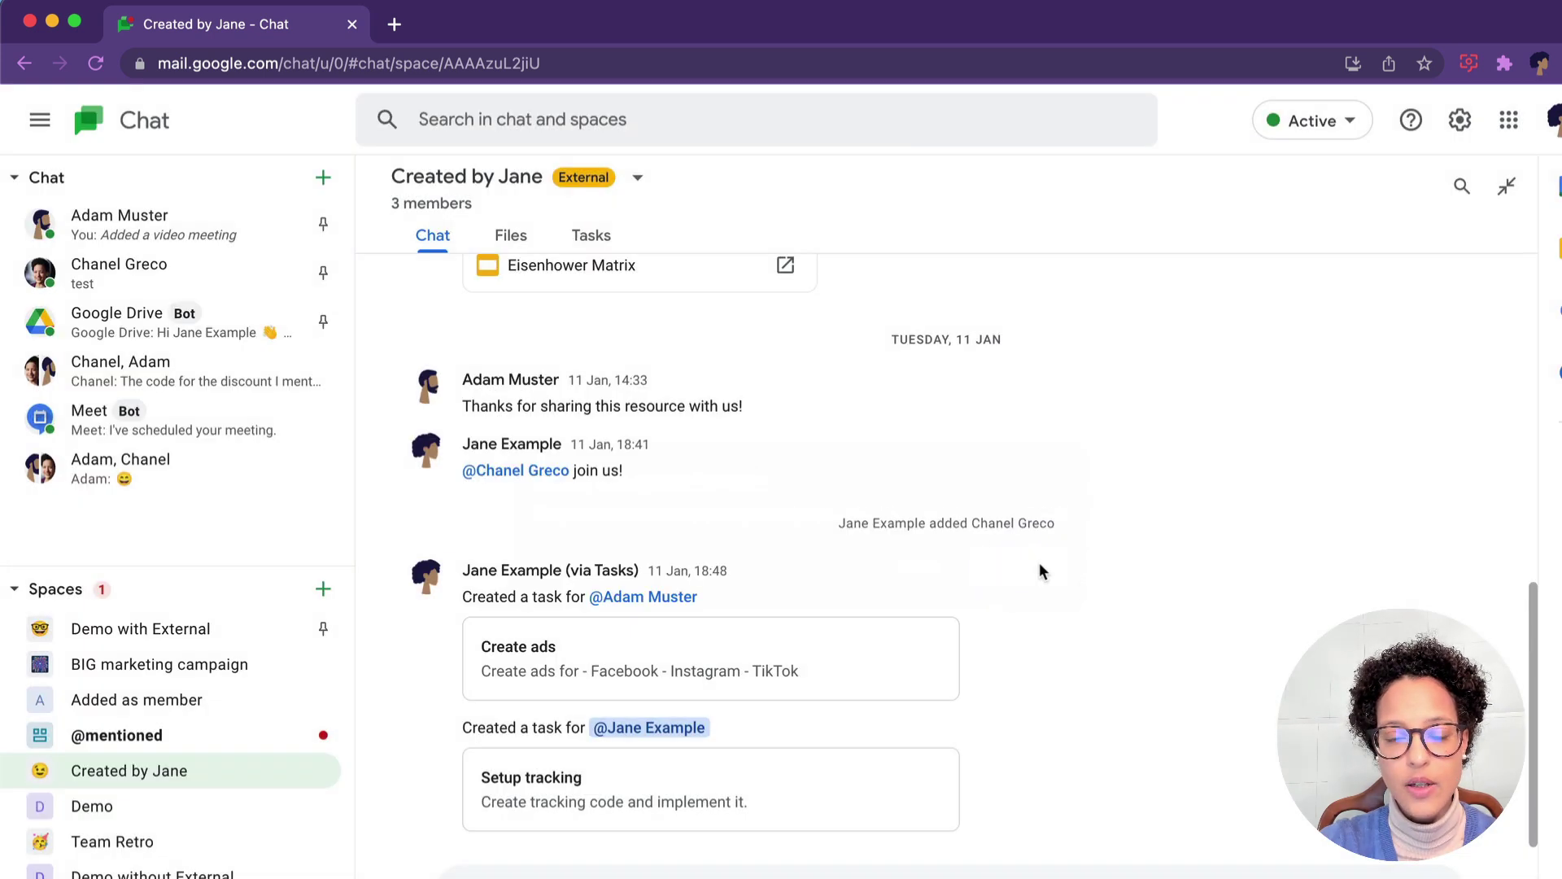
pyautogui.click(638, 177)
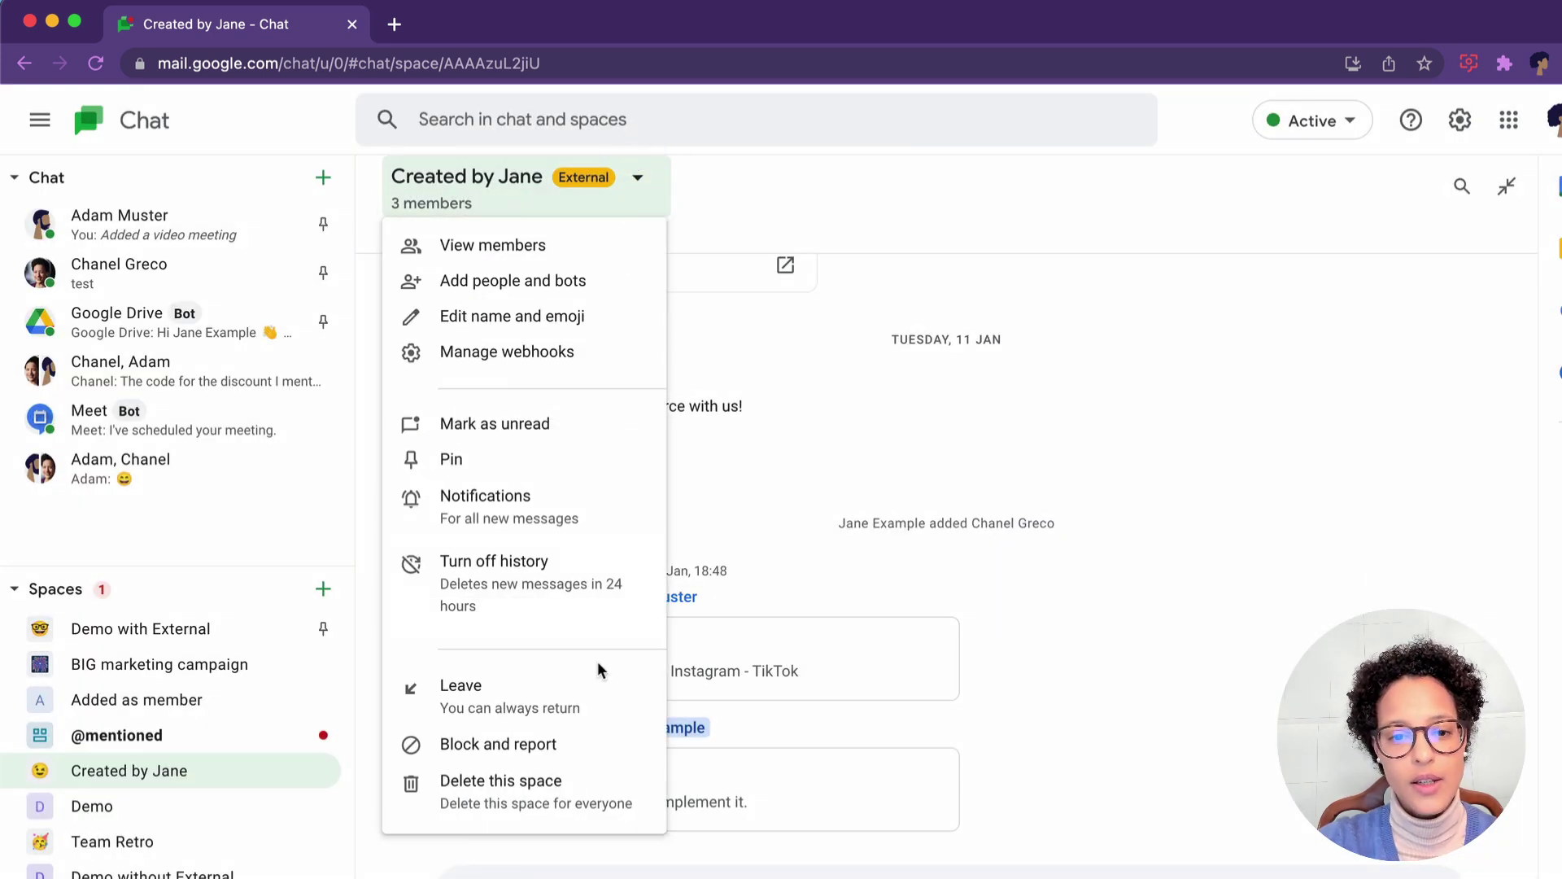
pyautogui.click(597, 804)
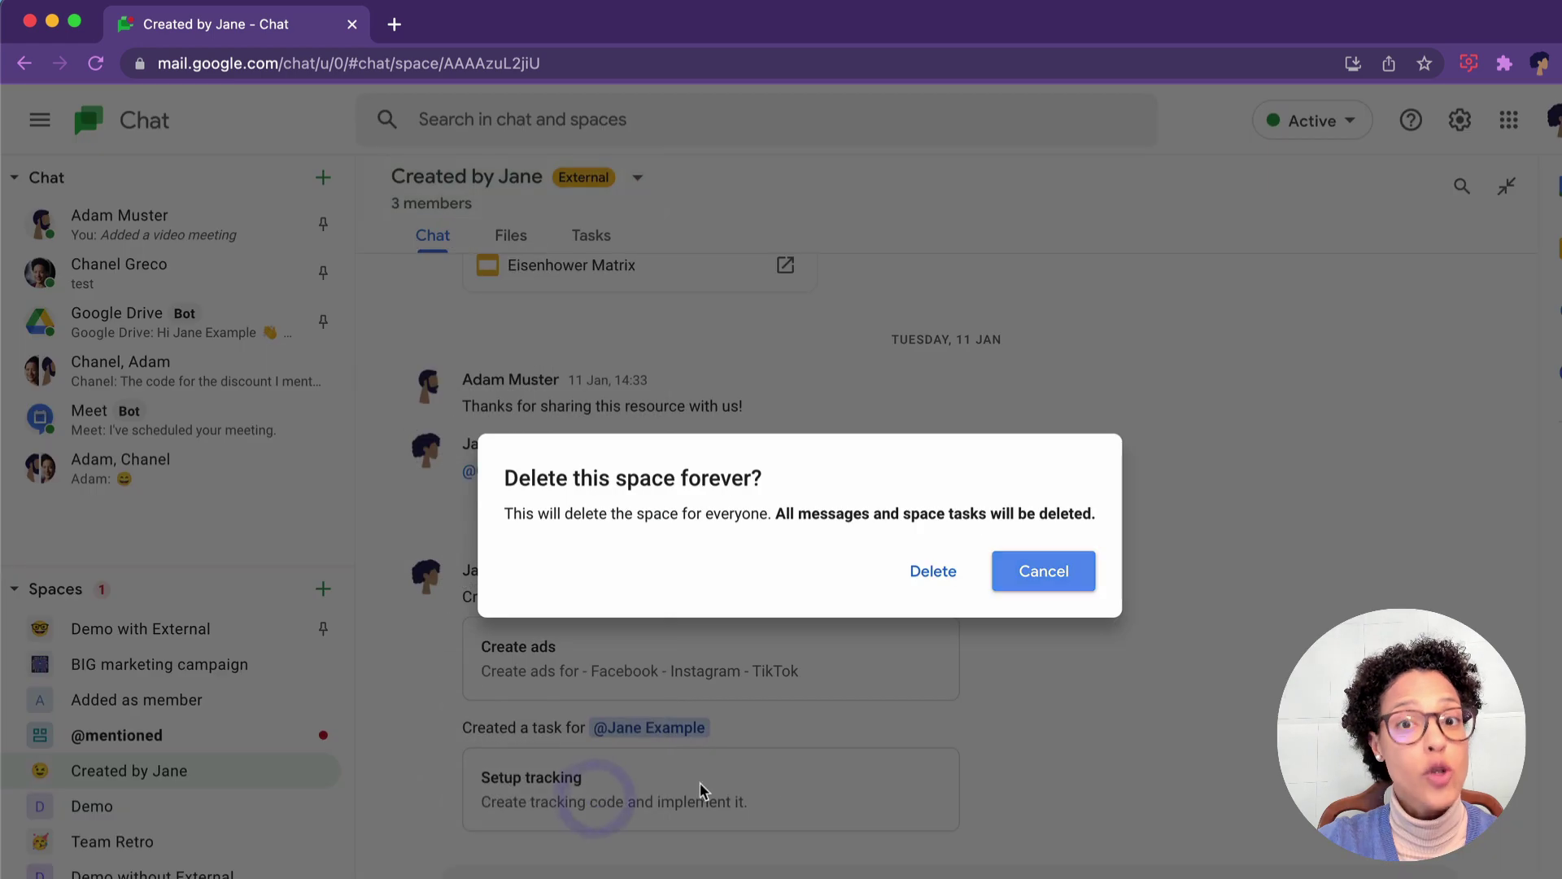
pyautogui.click(924, 591)
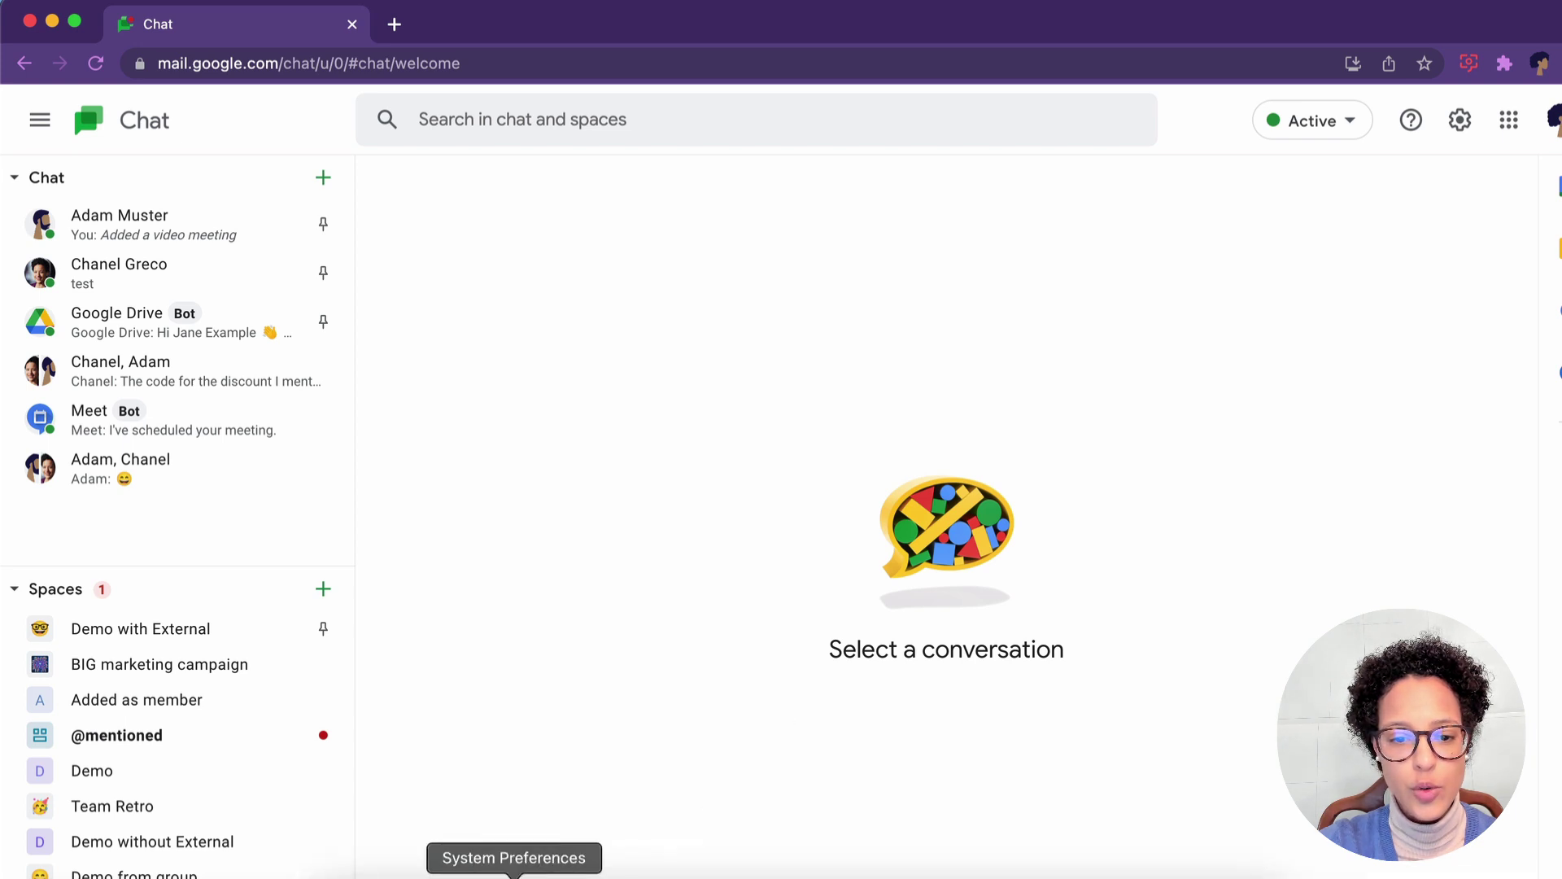
# - Switch to the other member's Chrome profile window and reload the Eisenhower Matrix presentation to check access to it
pyautogui.rightClick(627, 875)
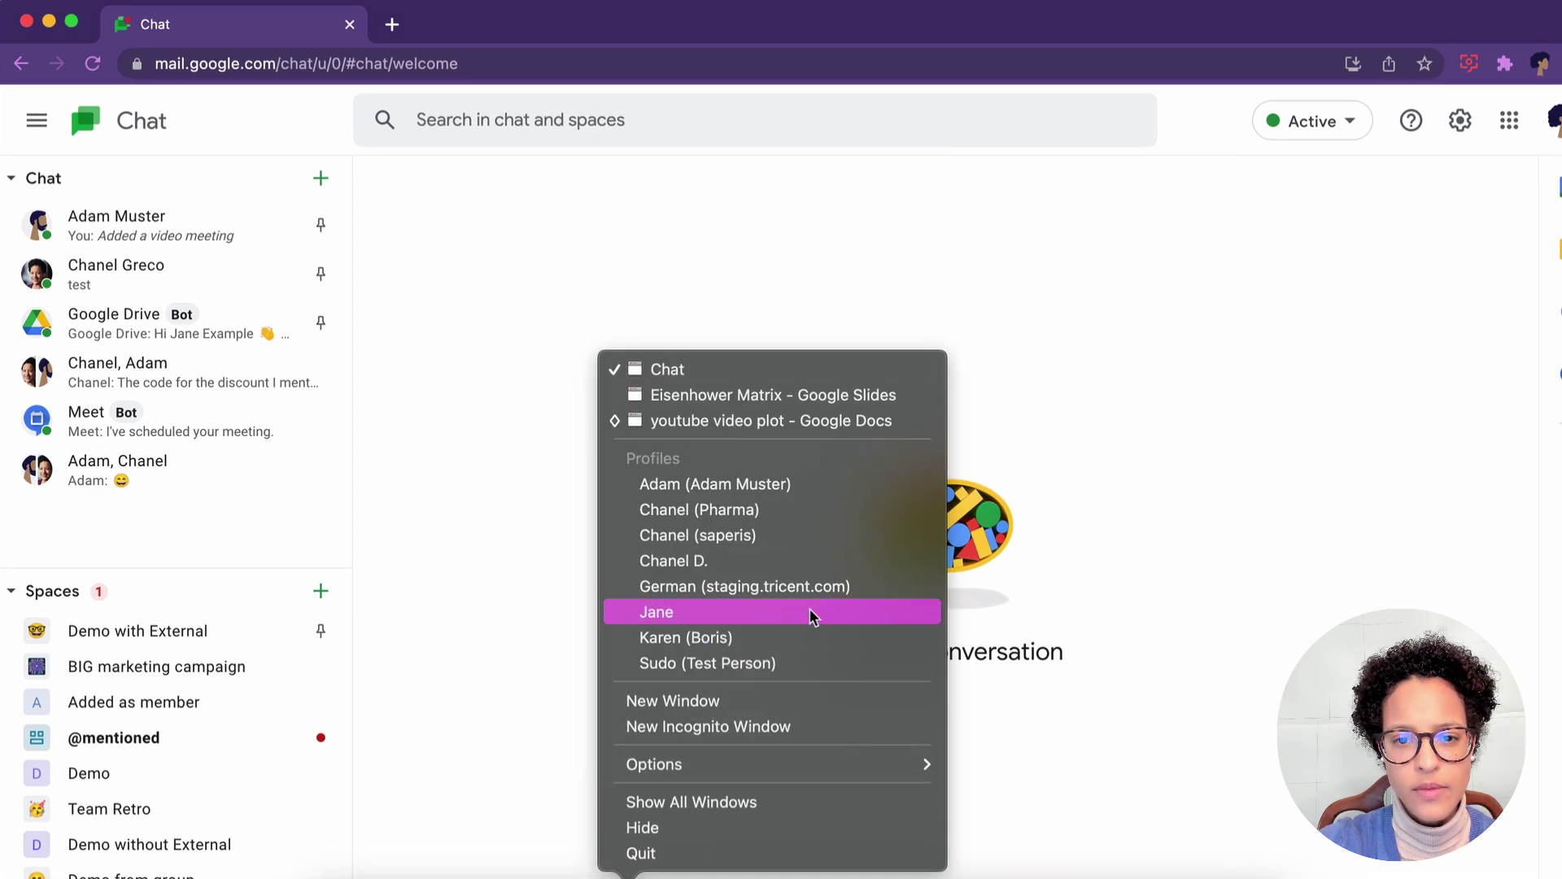
pyautogui.click(789, 485)
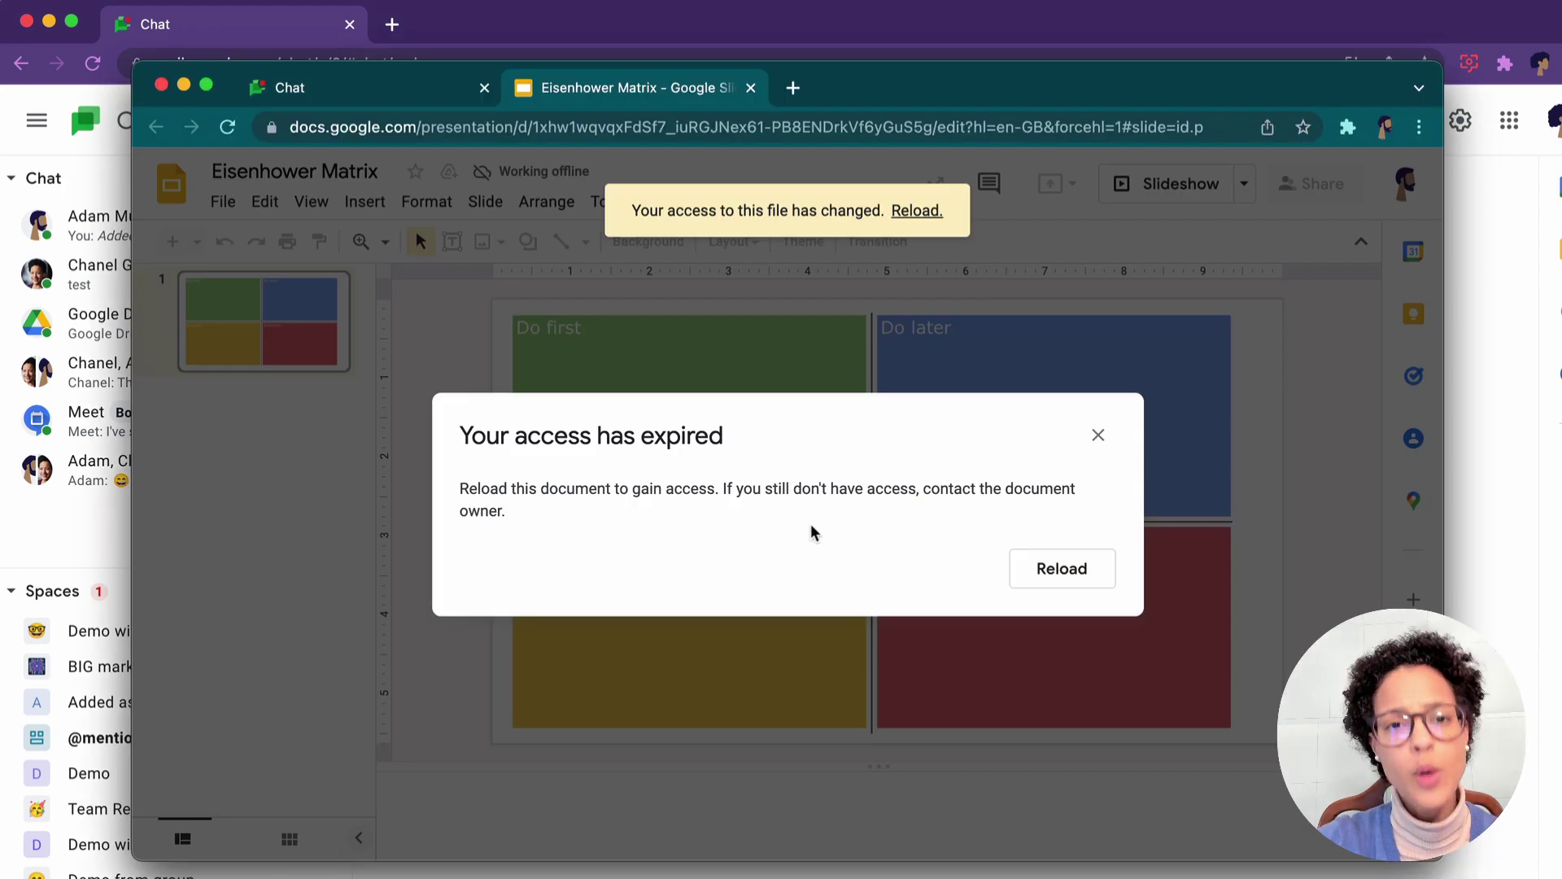
pyautogui.click(1082, 569)
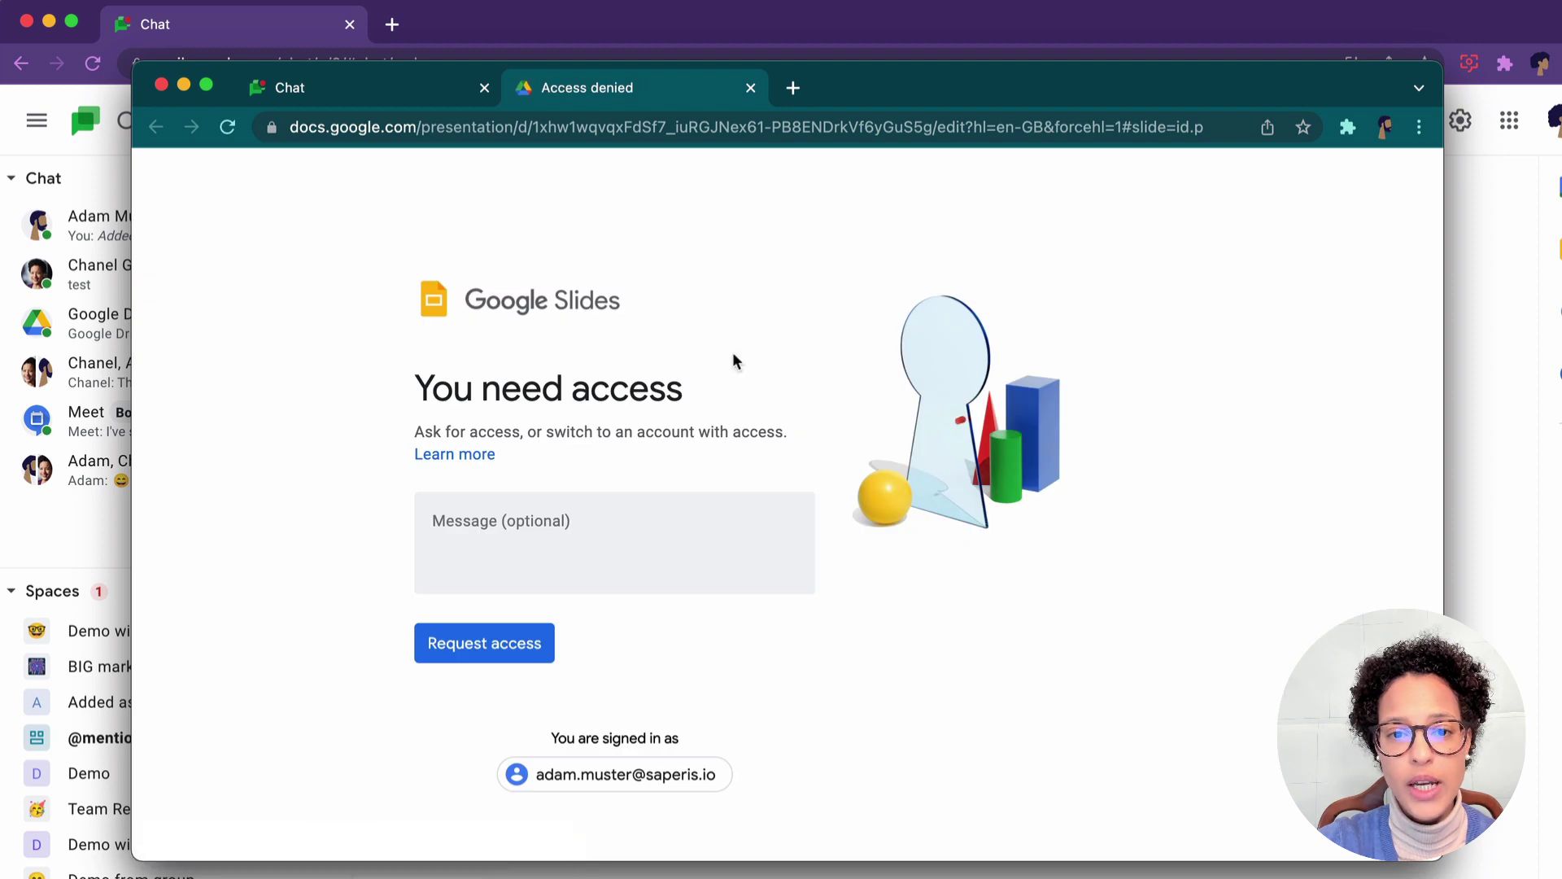
# - Go back to the member's Chat page and reload it to refresh the spaces and the task list
pyautogui.click(360, 79)
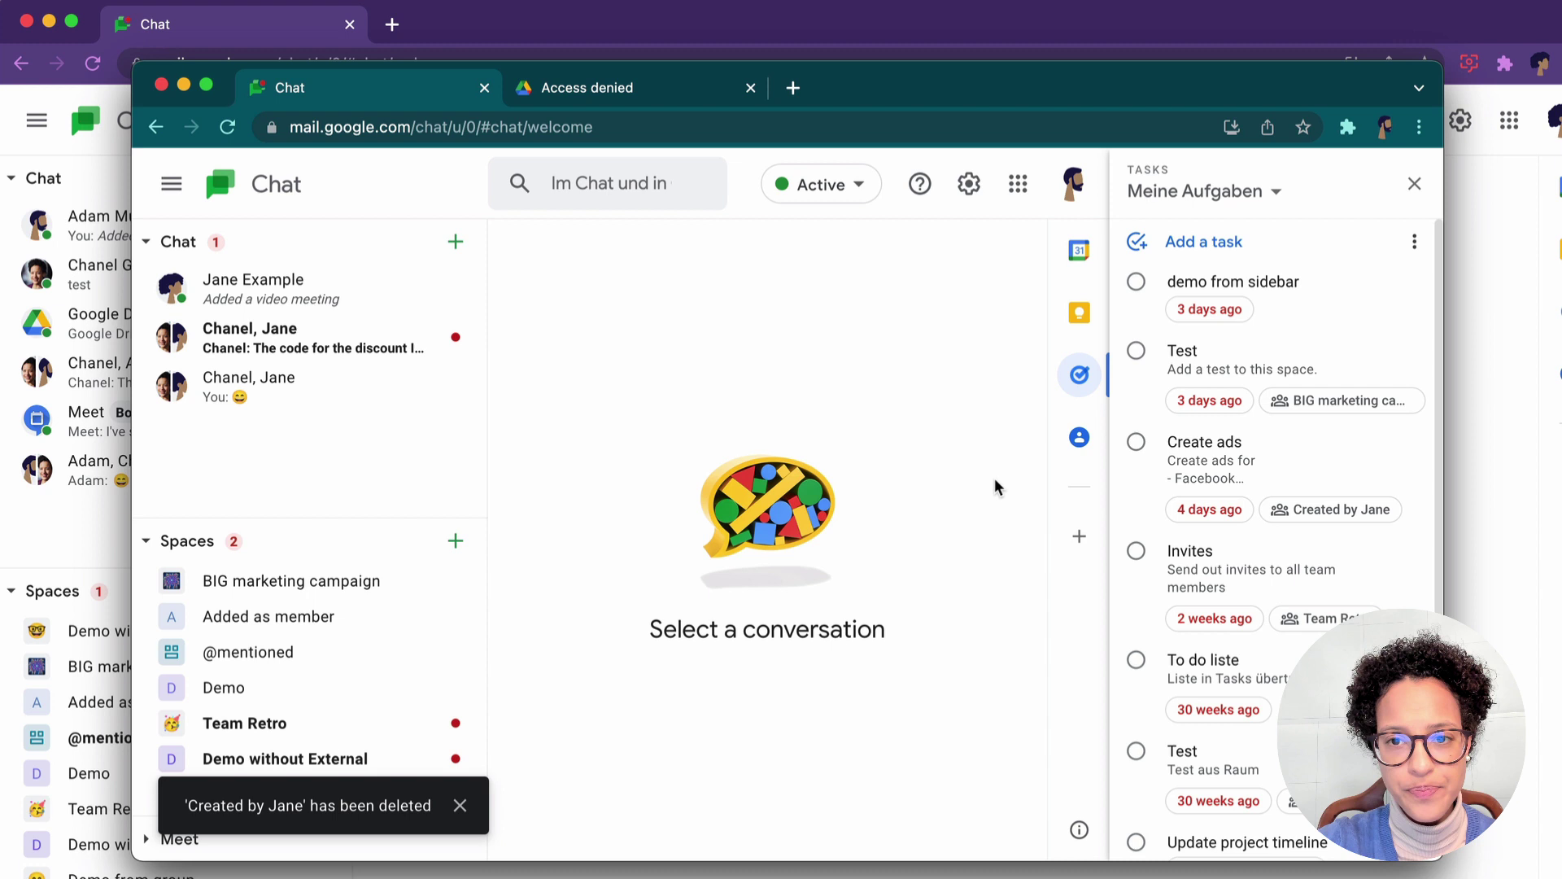
pyautogui.click(886, 130)
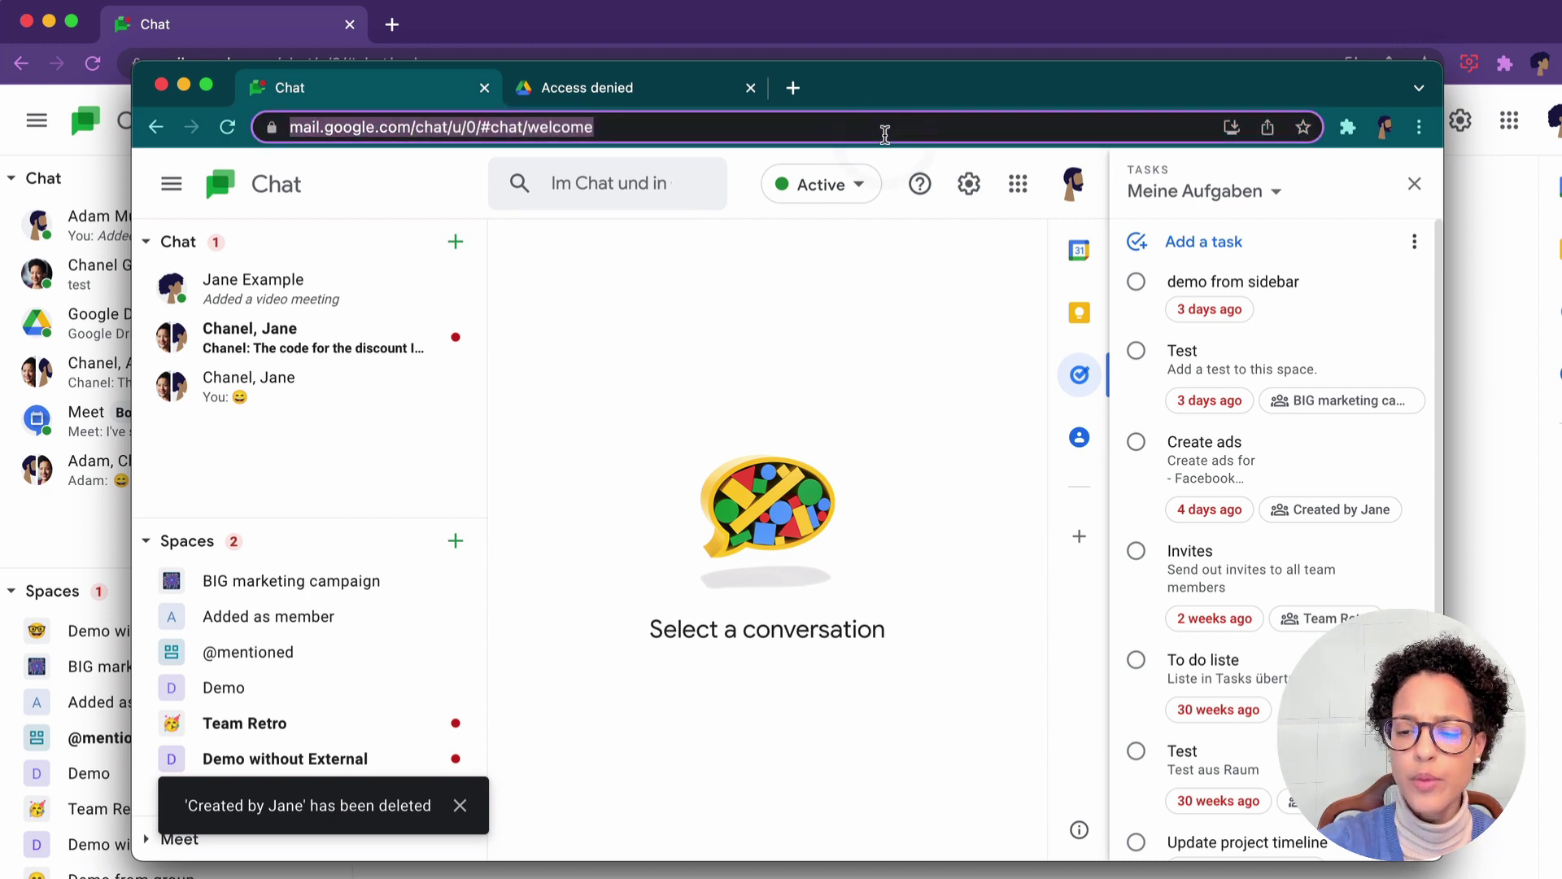
pyautogui.press('Return')
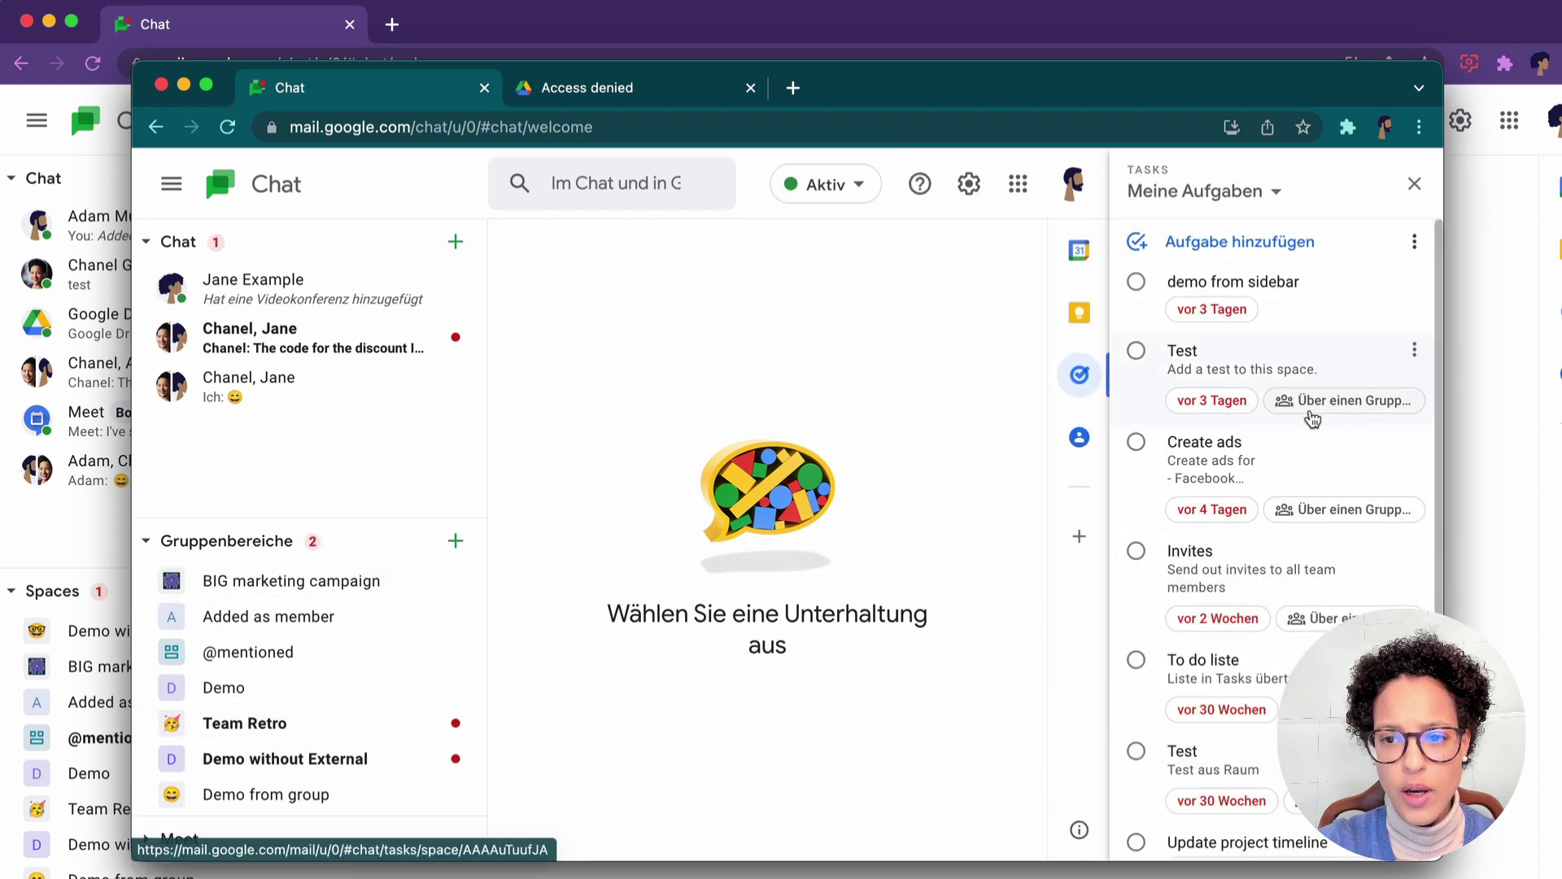
# - Try to open the space linked to the Create ads task, open BIG marketing campaign from the Test task, and return to the owner's window
pyautogui.click(1365, 509)
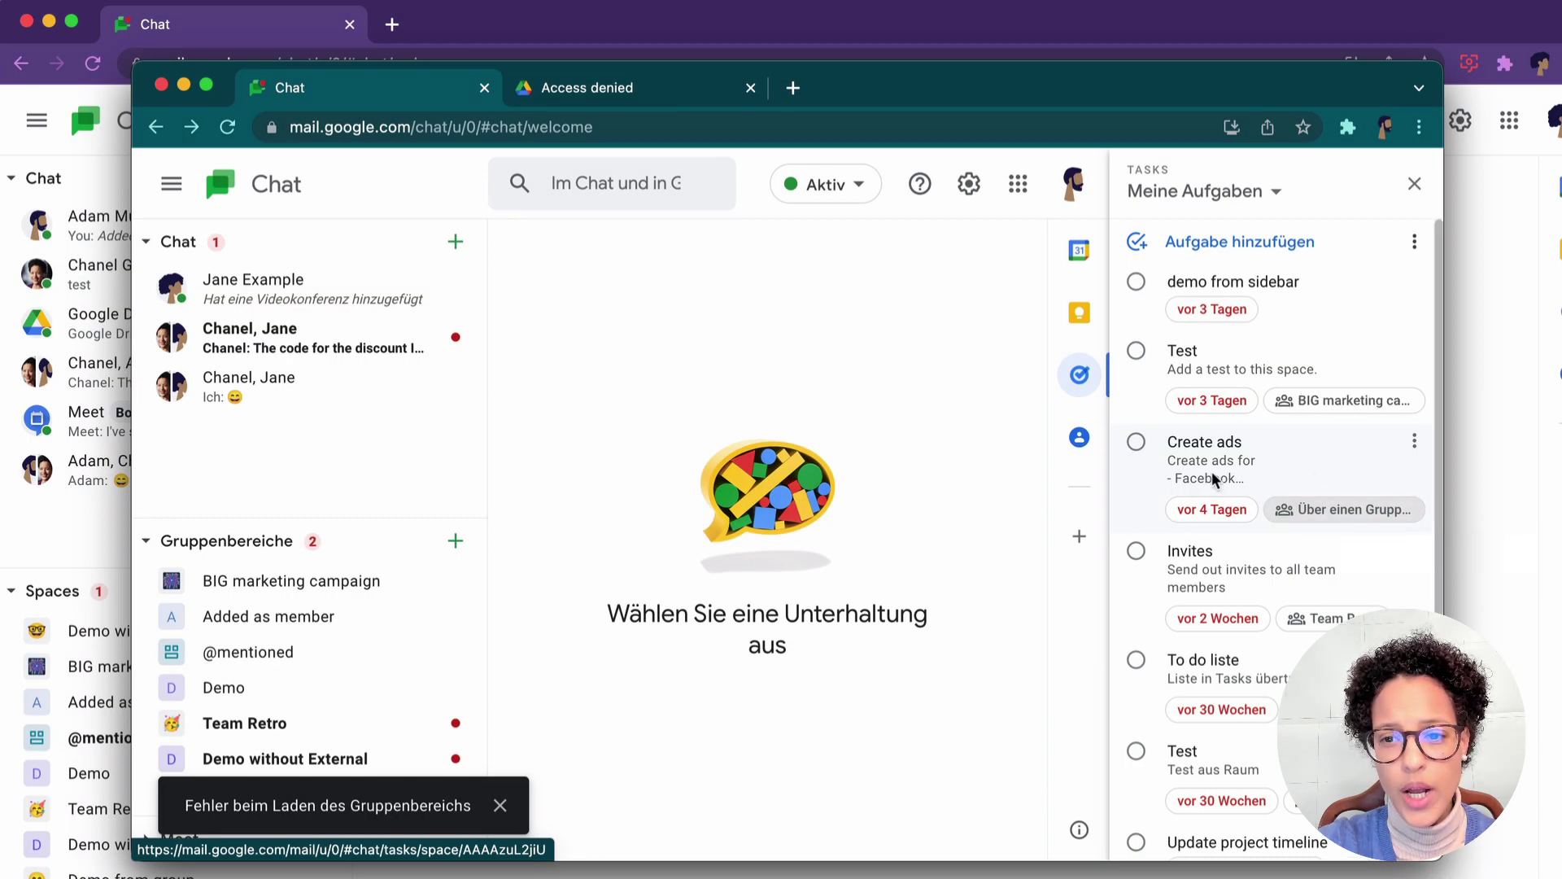
pyautogui.click(1394, 518)
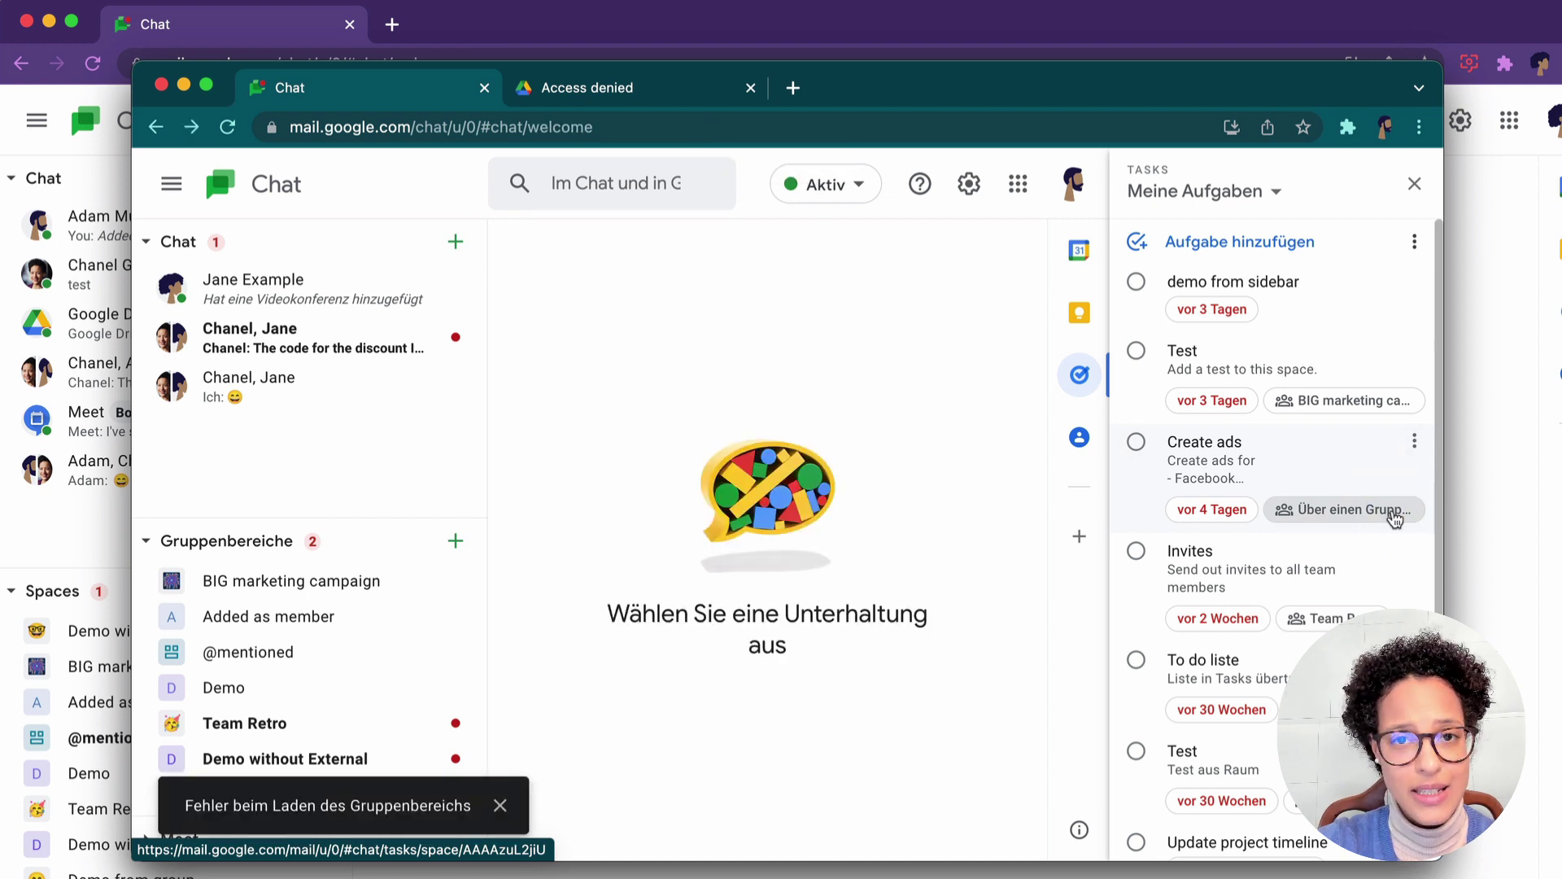
pyautogui.click(1326, 404)
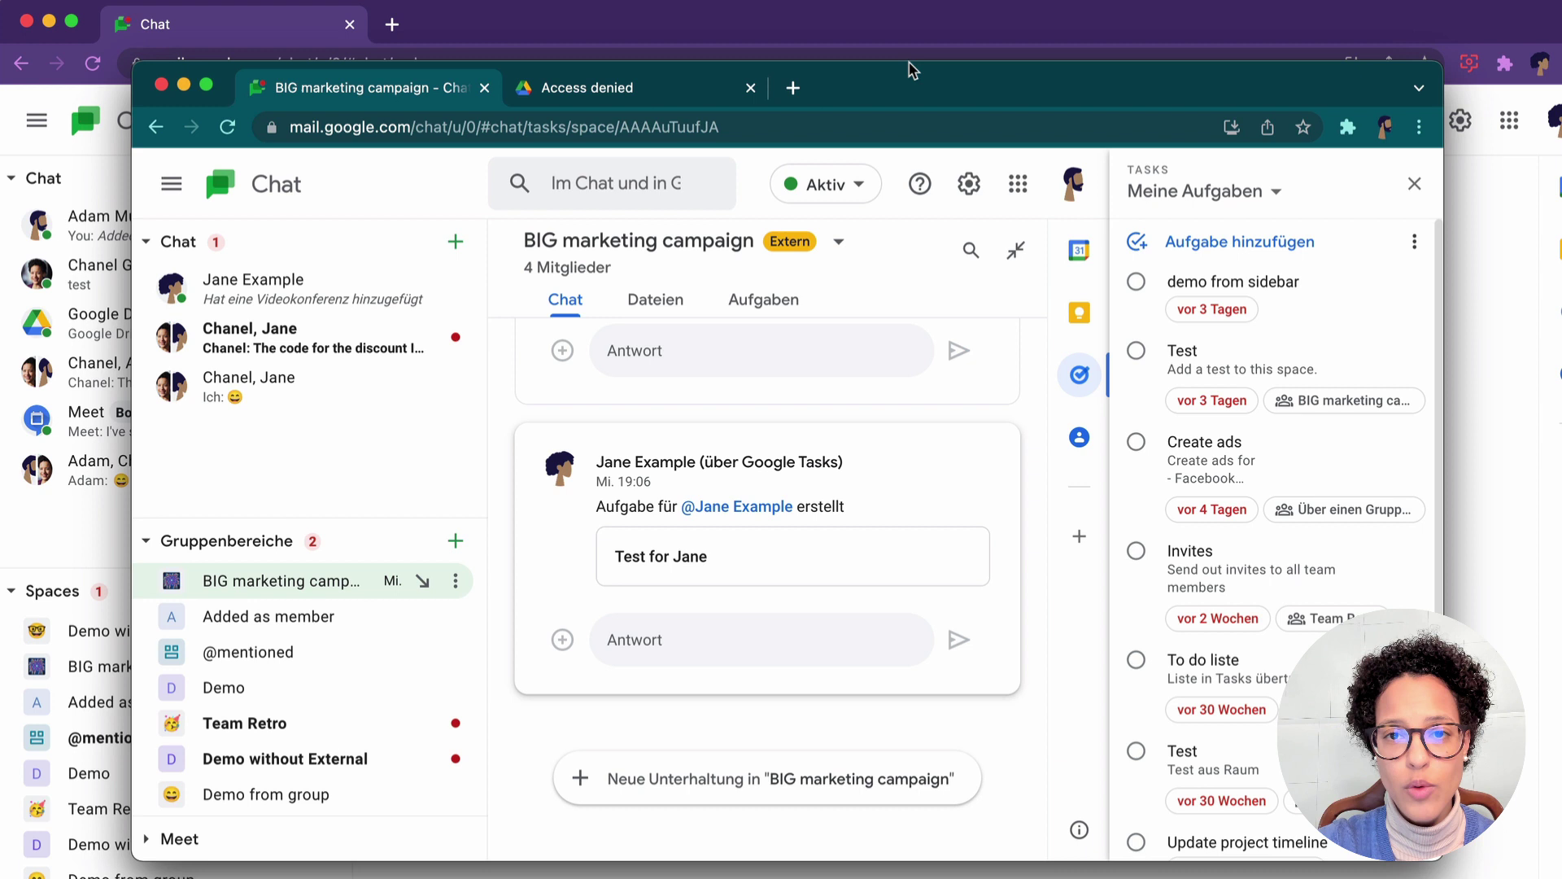
pyautogui.click(903, 20)
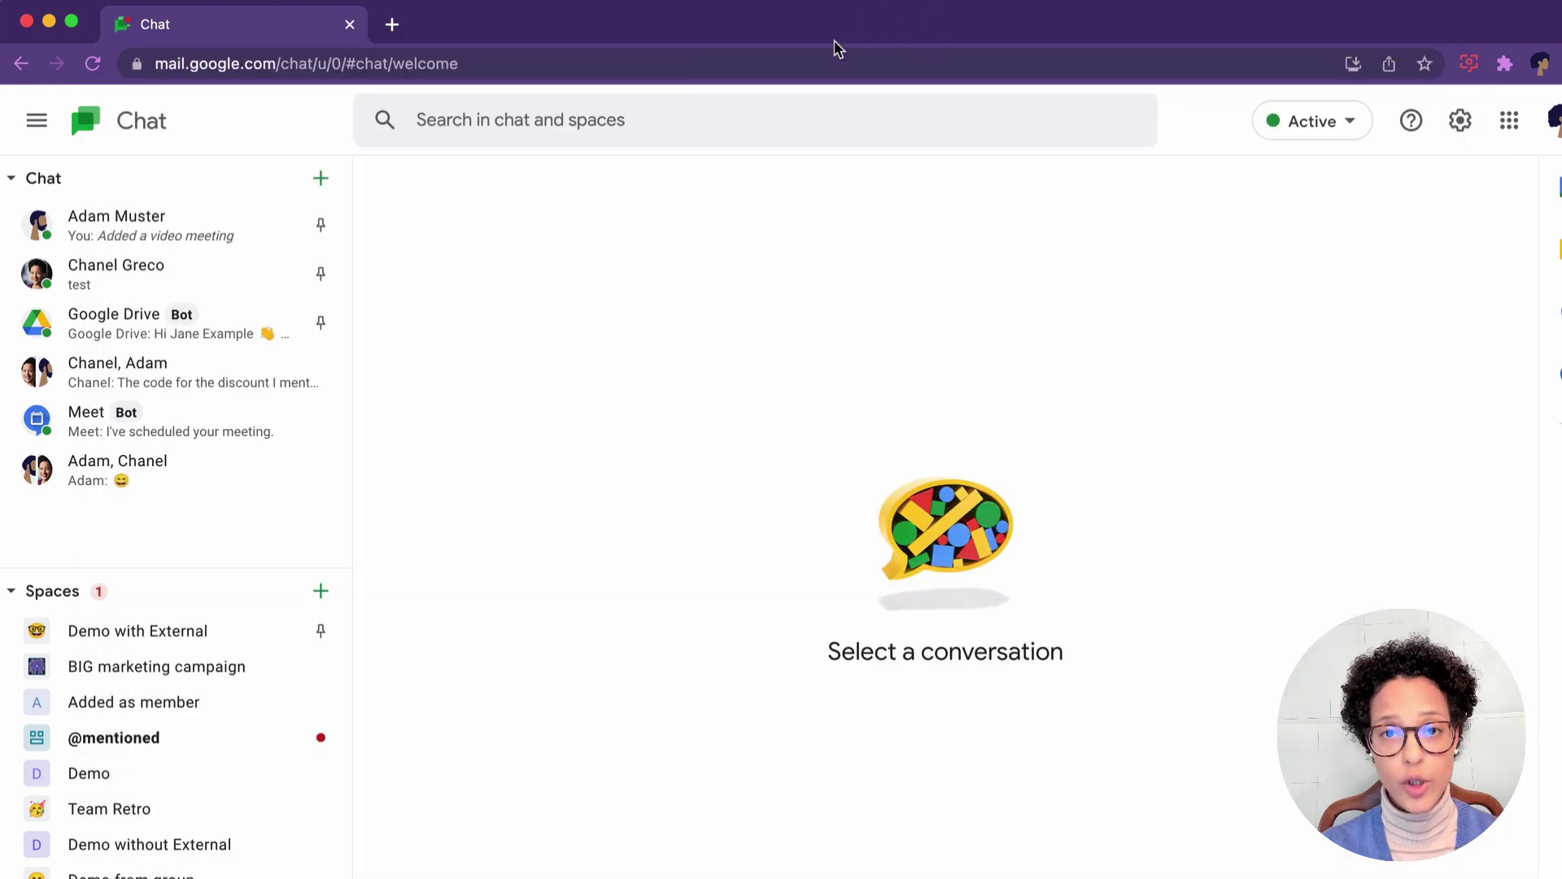